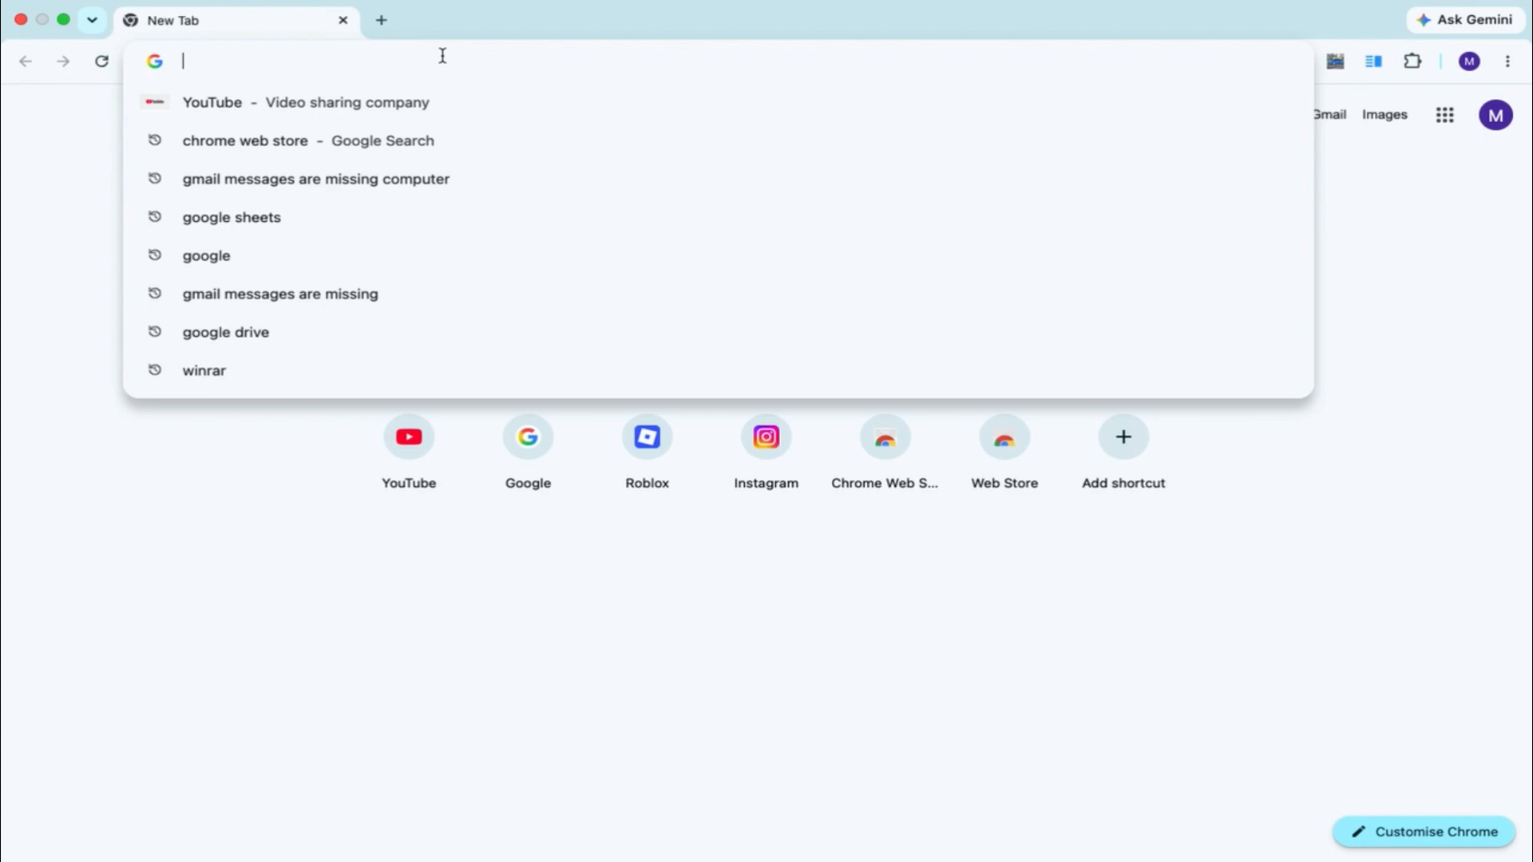
Go to notion.com and open its sign-up page
text(n)
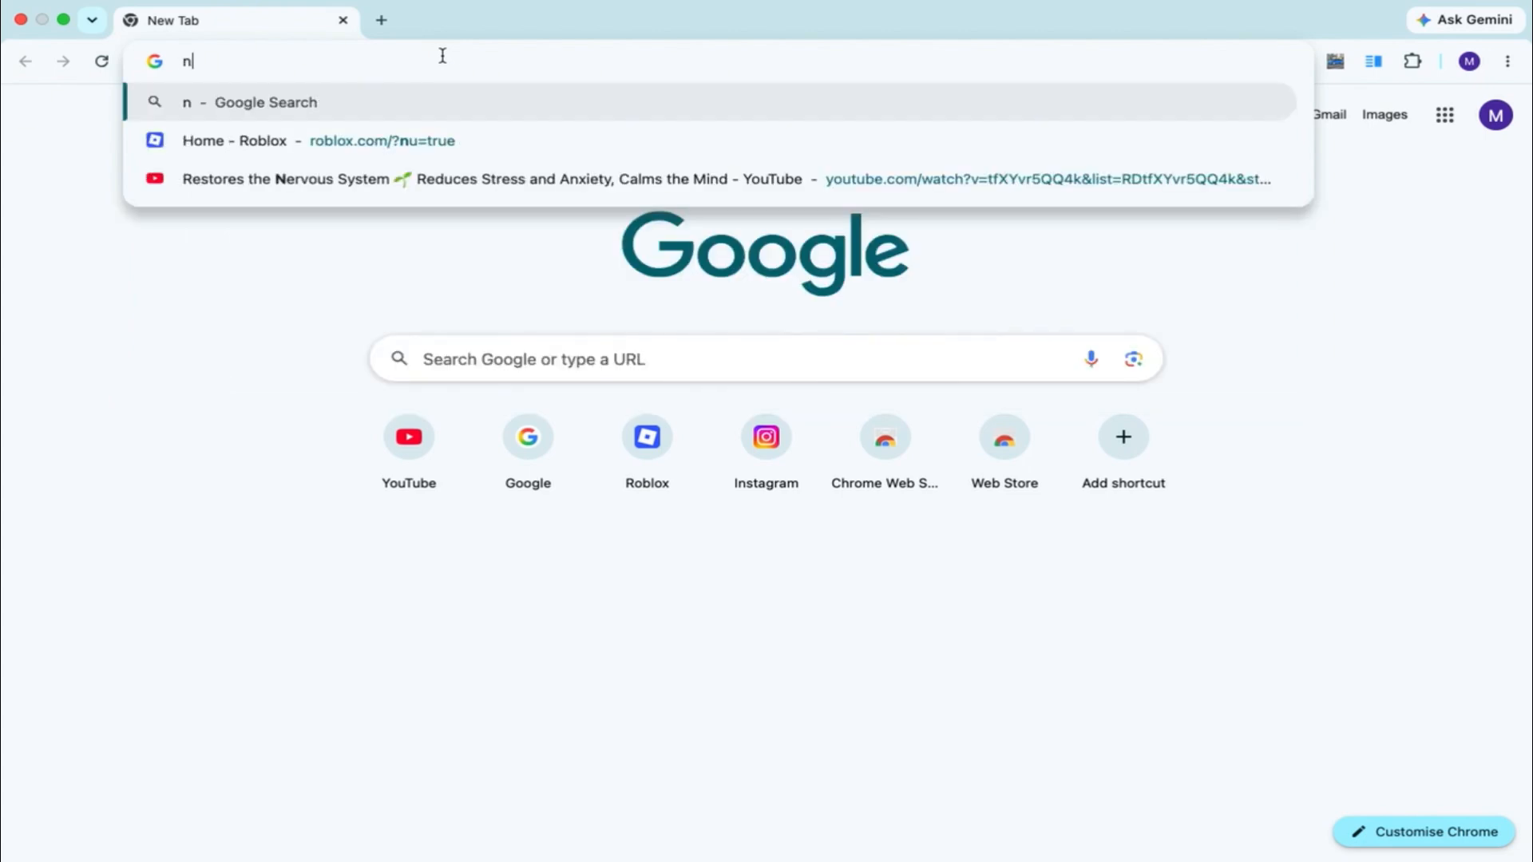
text(t)
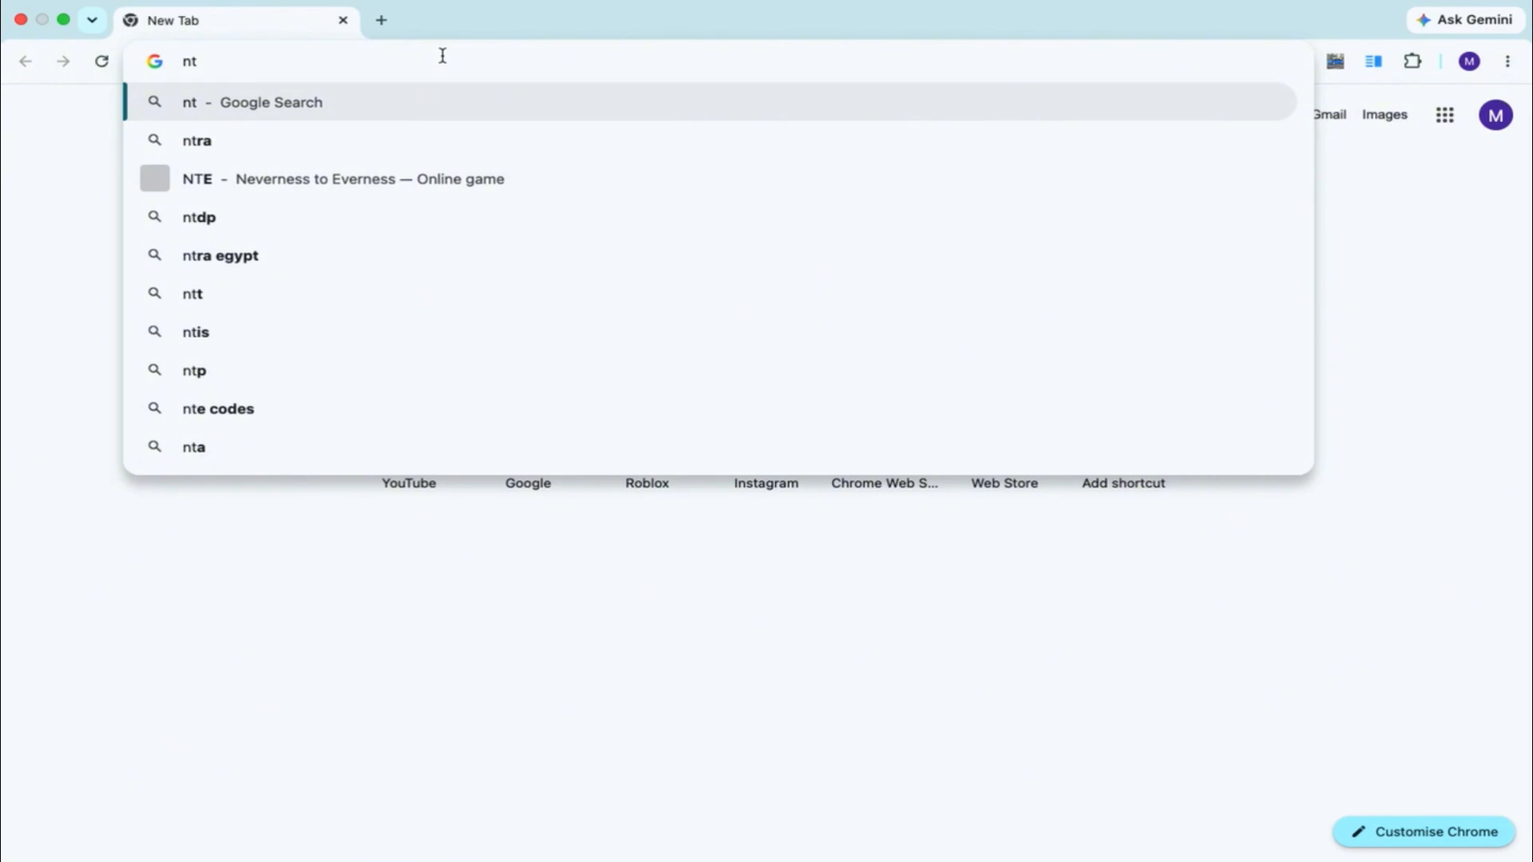
key(BackSpace)
text(otion)
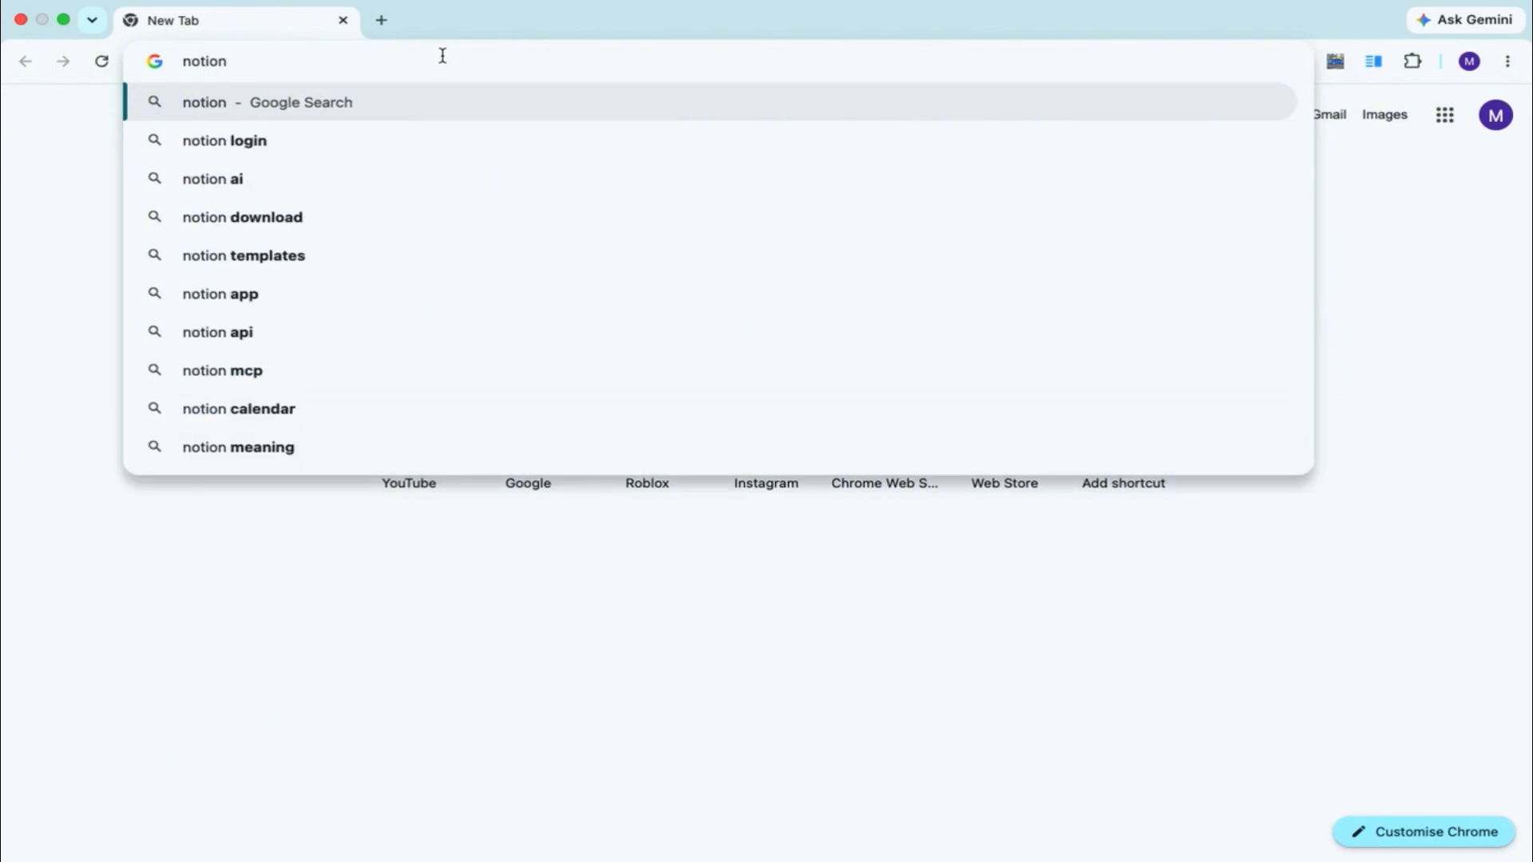
text(.com)
click(304, 104)
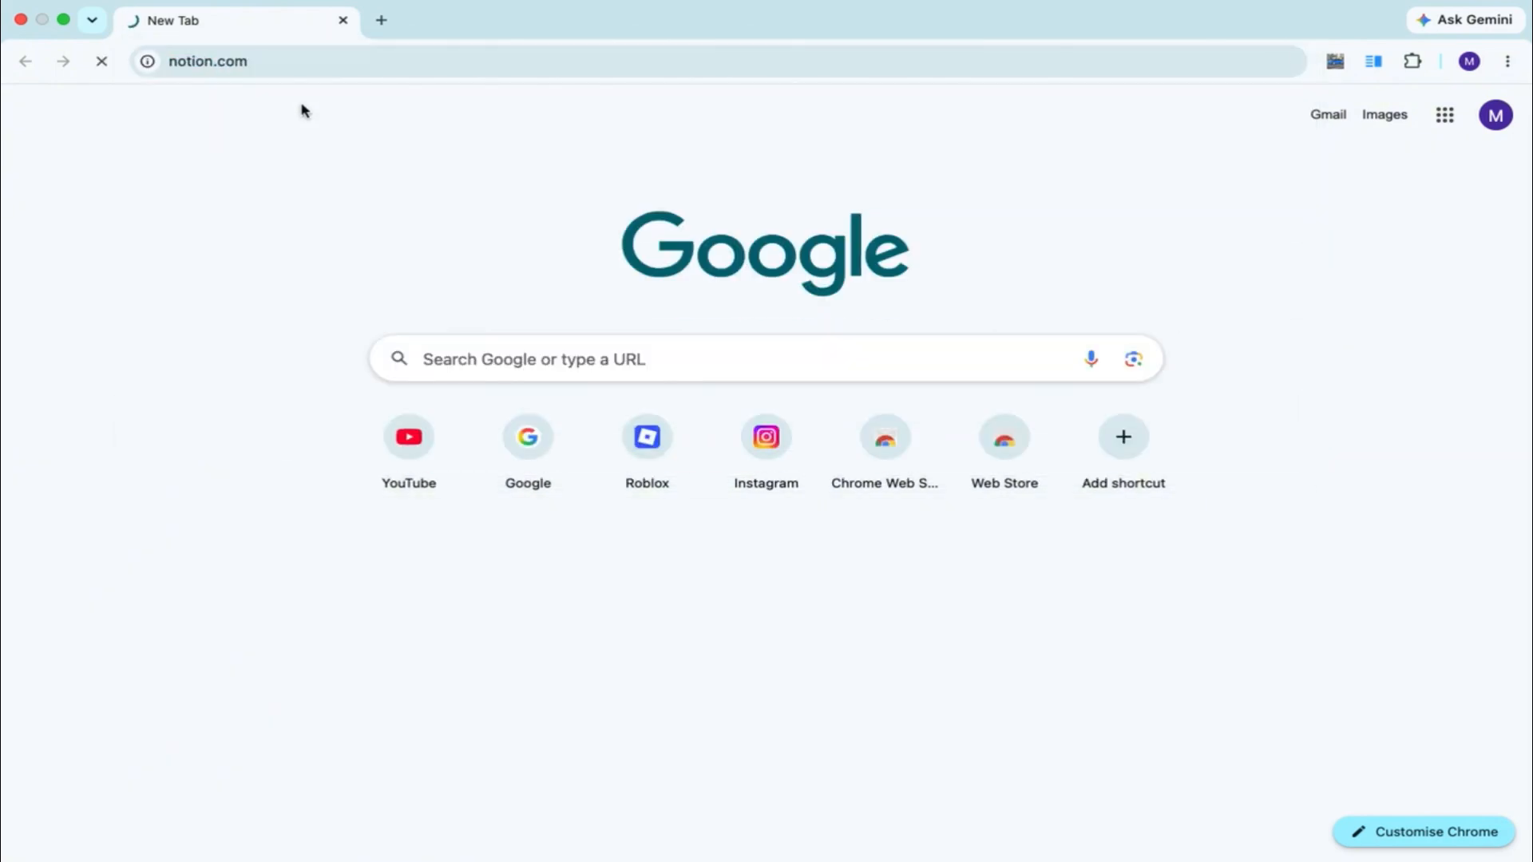
click(1412, 160)
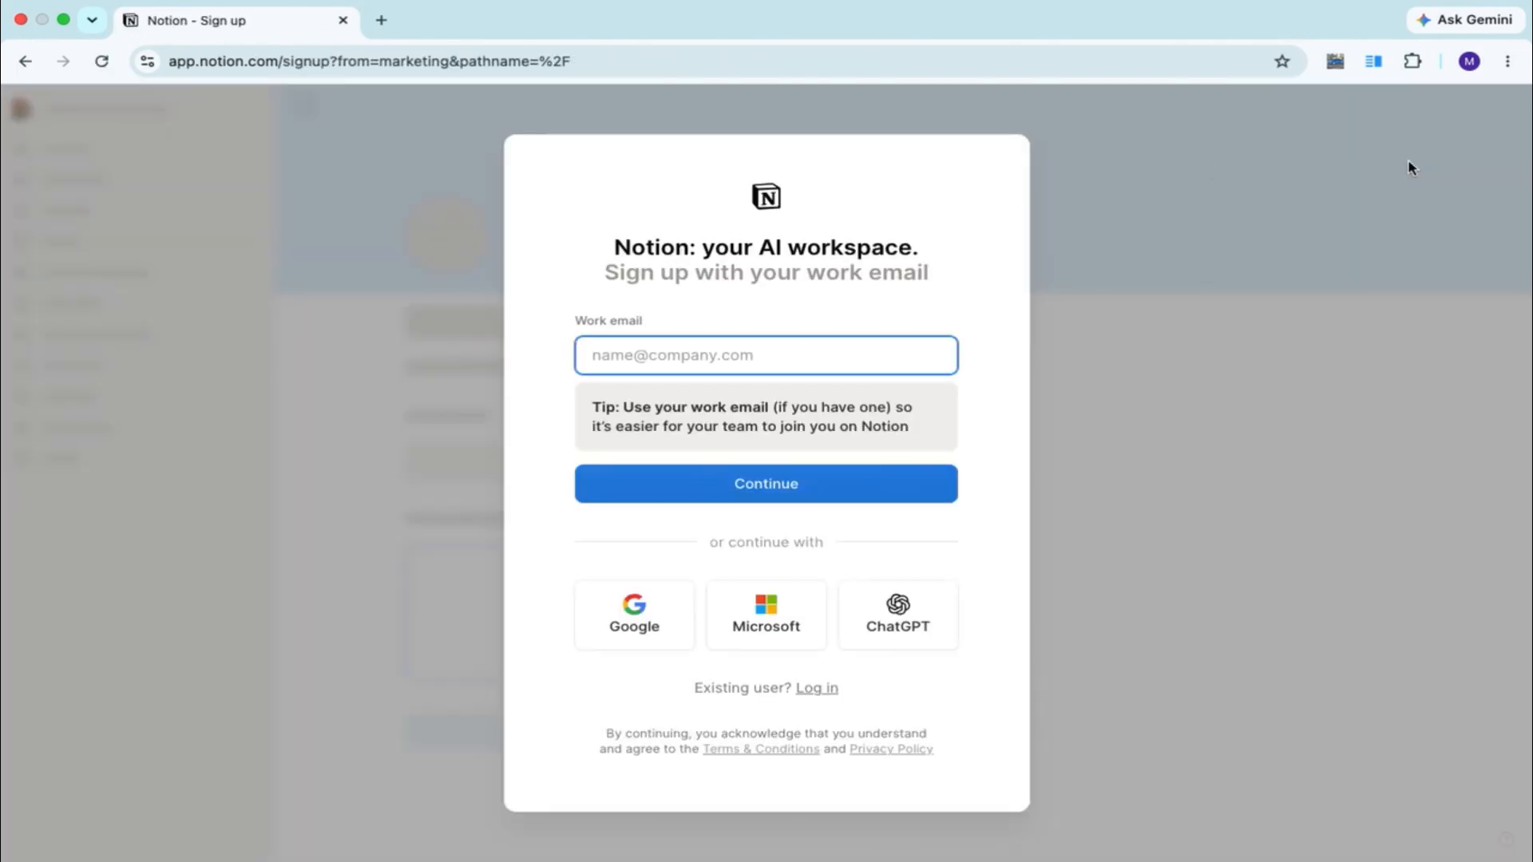
Sign up for Notion with the existing Google account and approve the access request
click(559, 723)
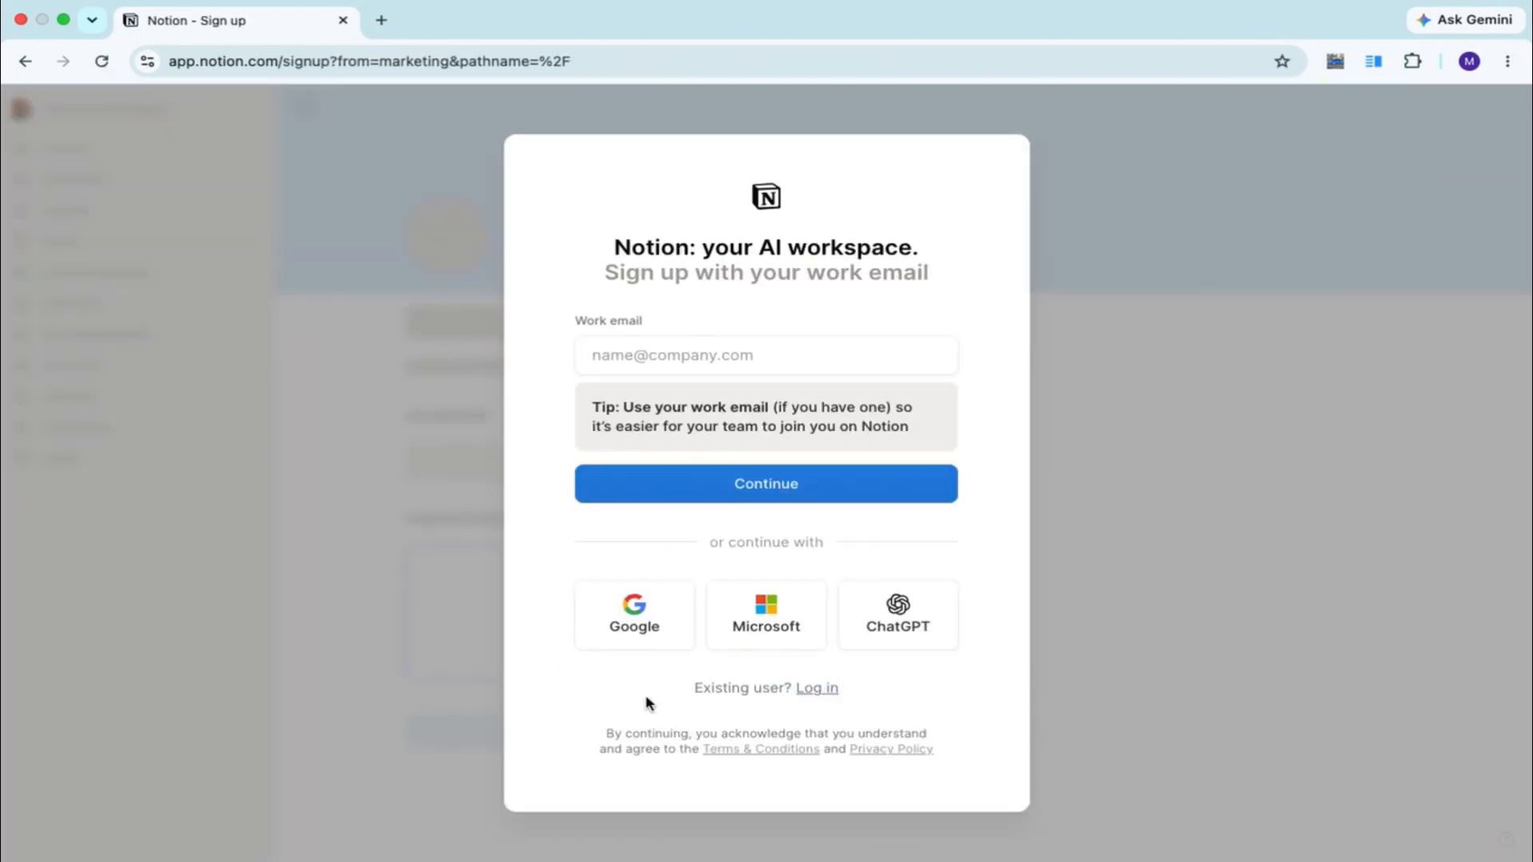
click(630, 633)
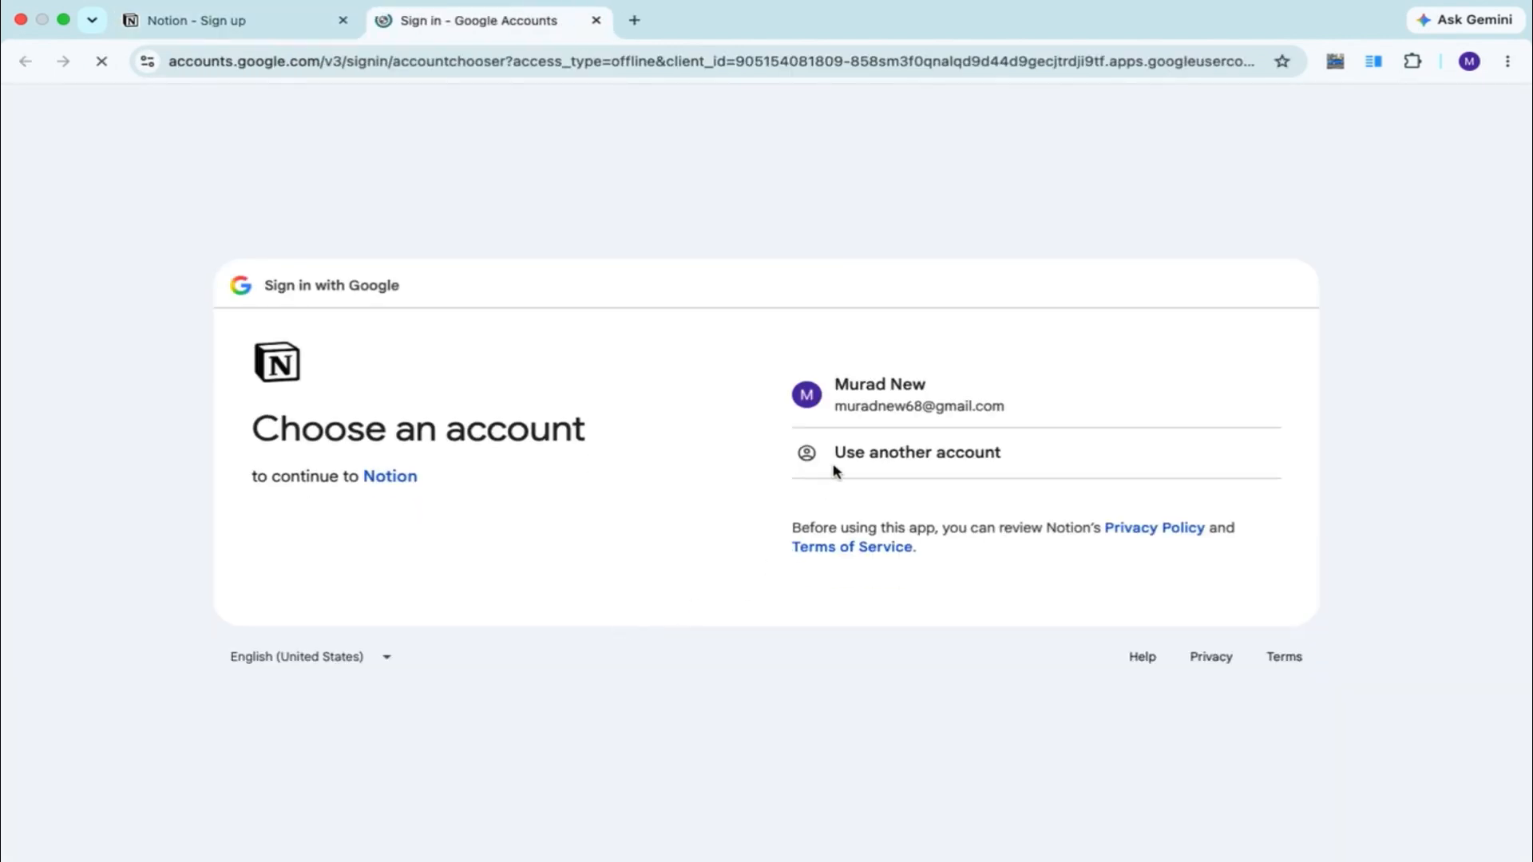
click(858, 410)
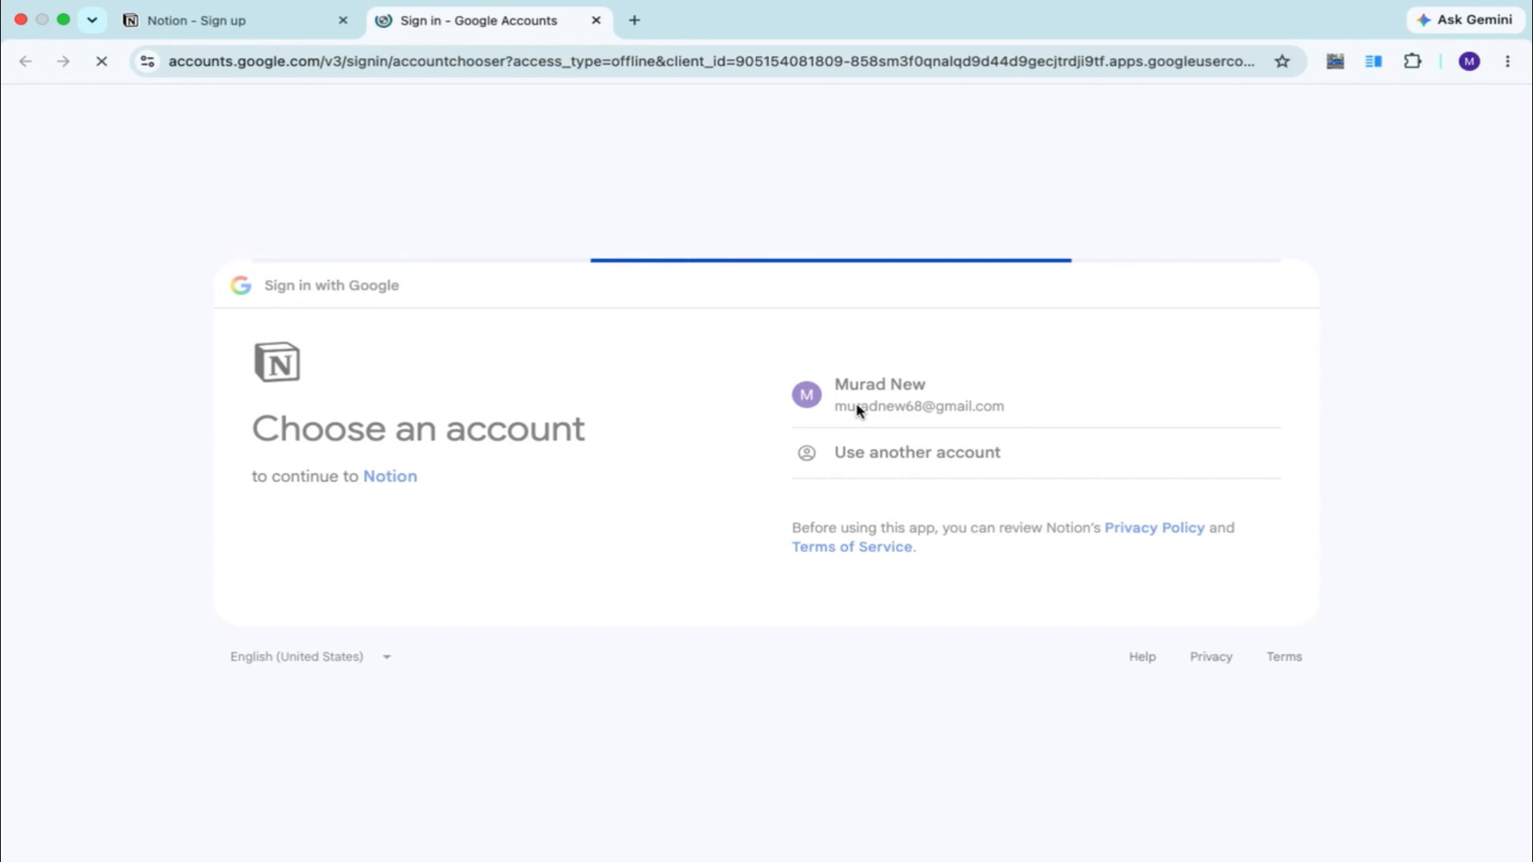
click(1113, 649)
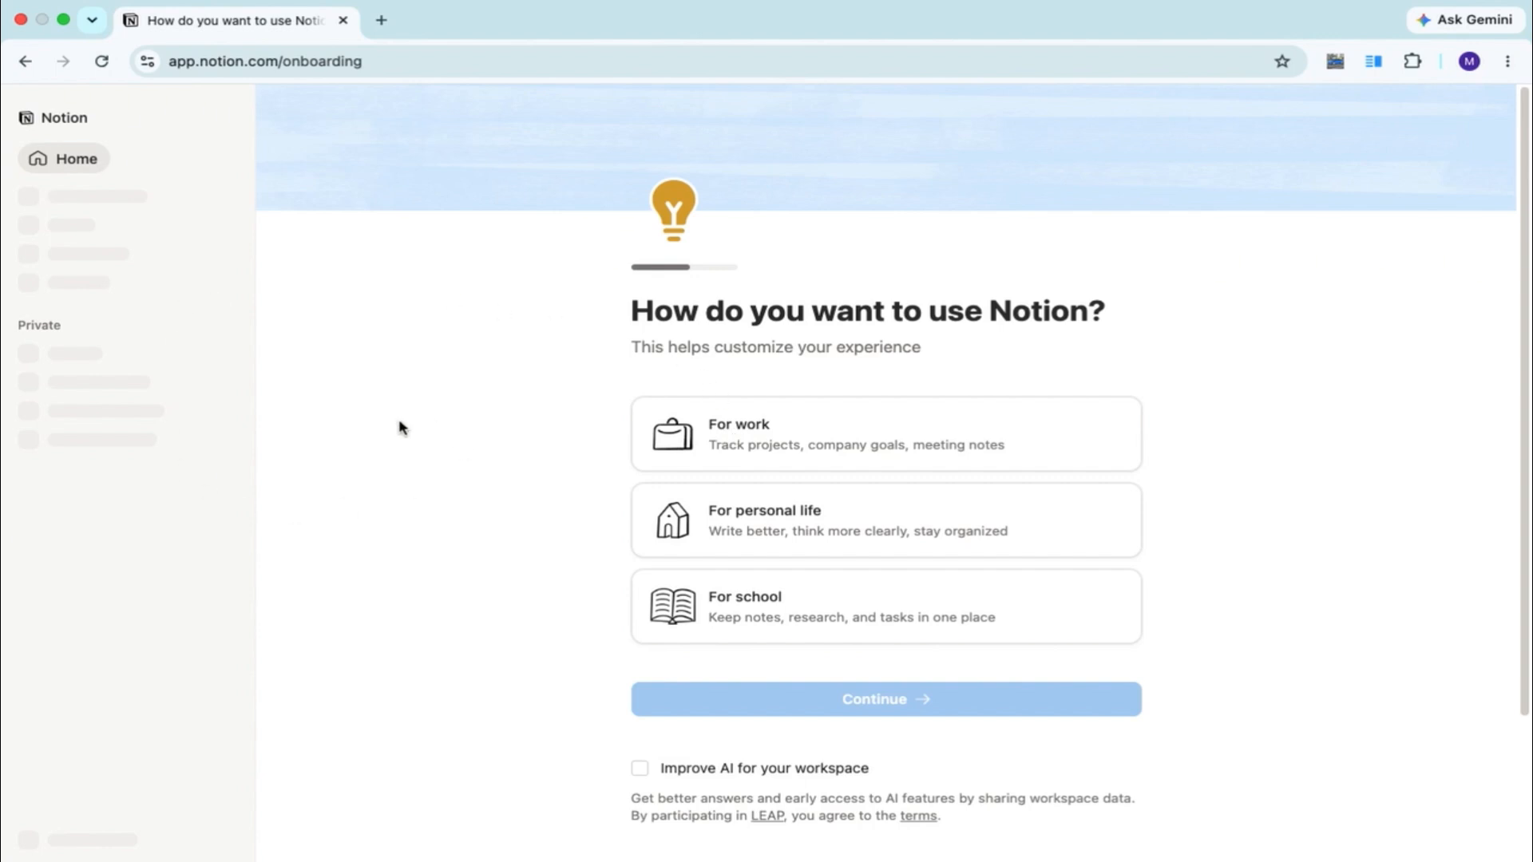
Turn on "Improve AI for your workspace", choose "For work" as the intended use and continue the onboarding
click(642, 771)
click(848, 432)
click(846, 700)
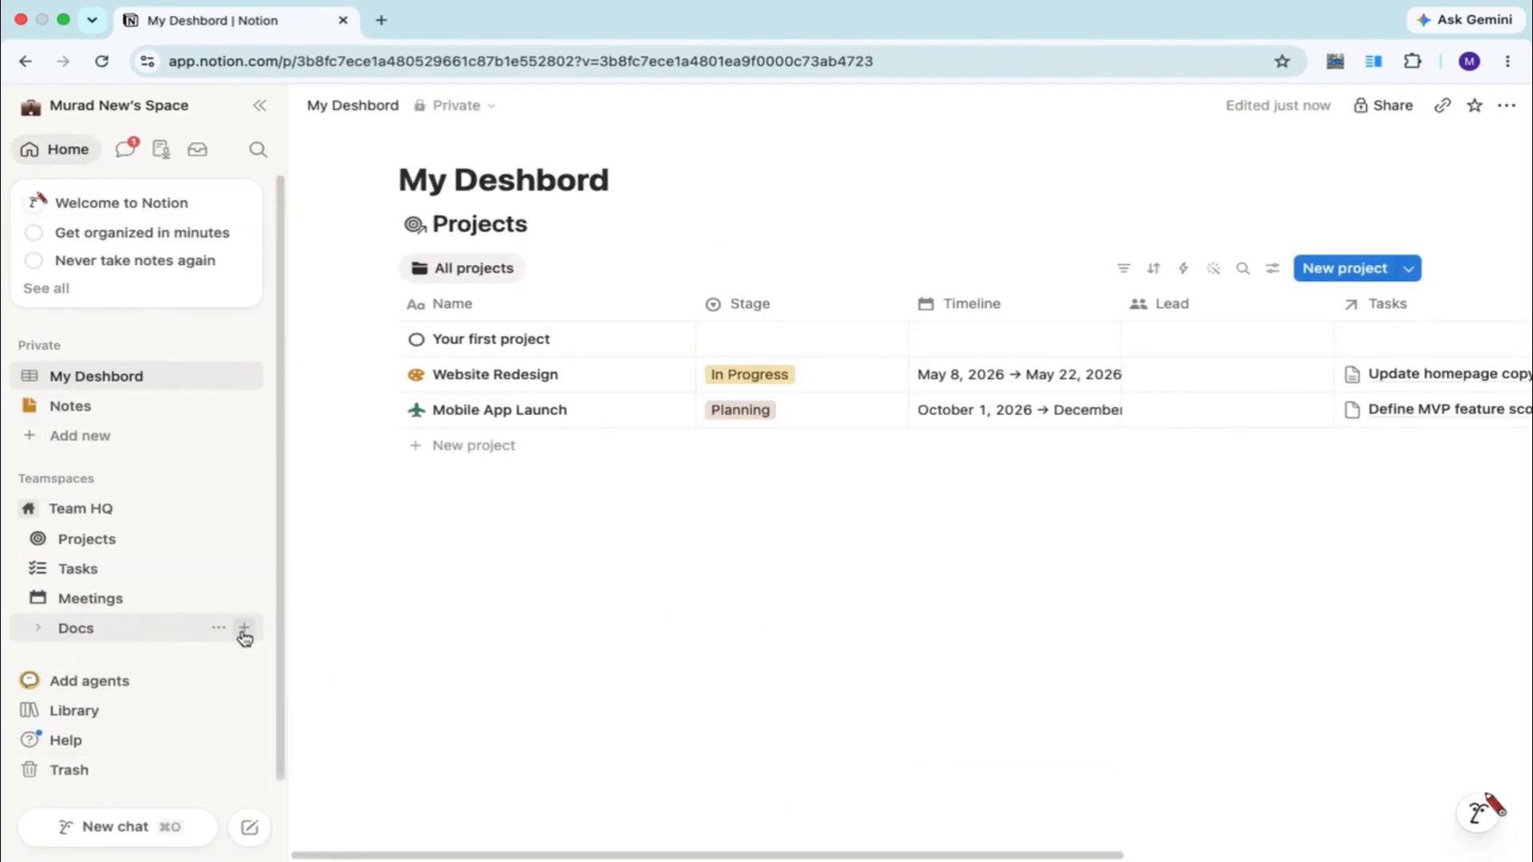
Create a new doc in the Docs section of Team HQ and title it "My Deshbord"
click(254, 630)
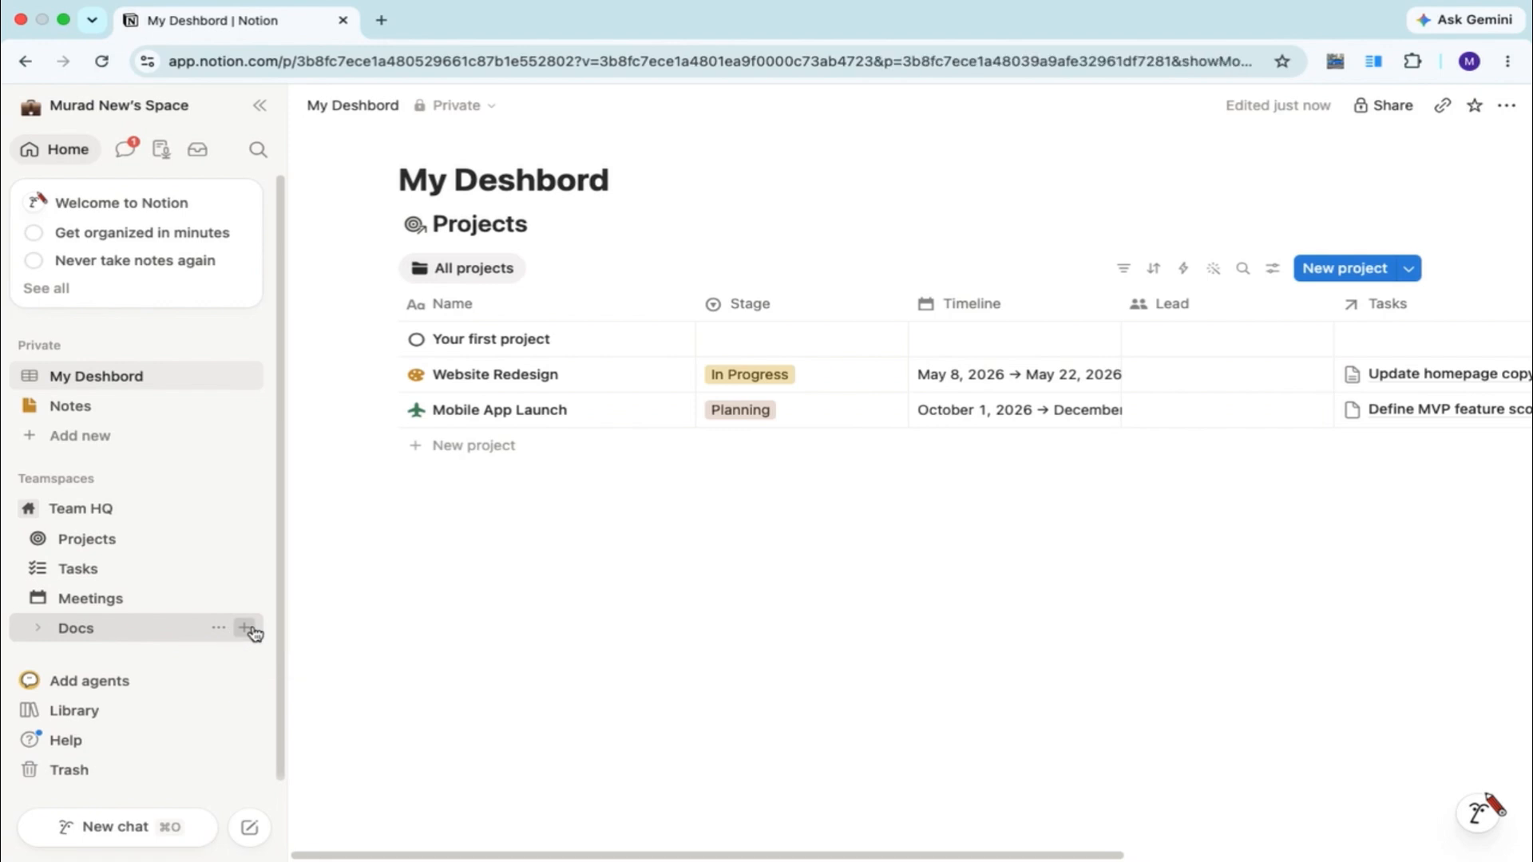
click(516, 287)
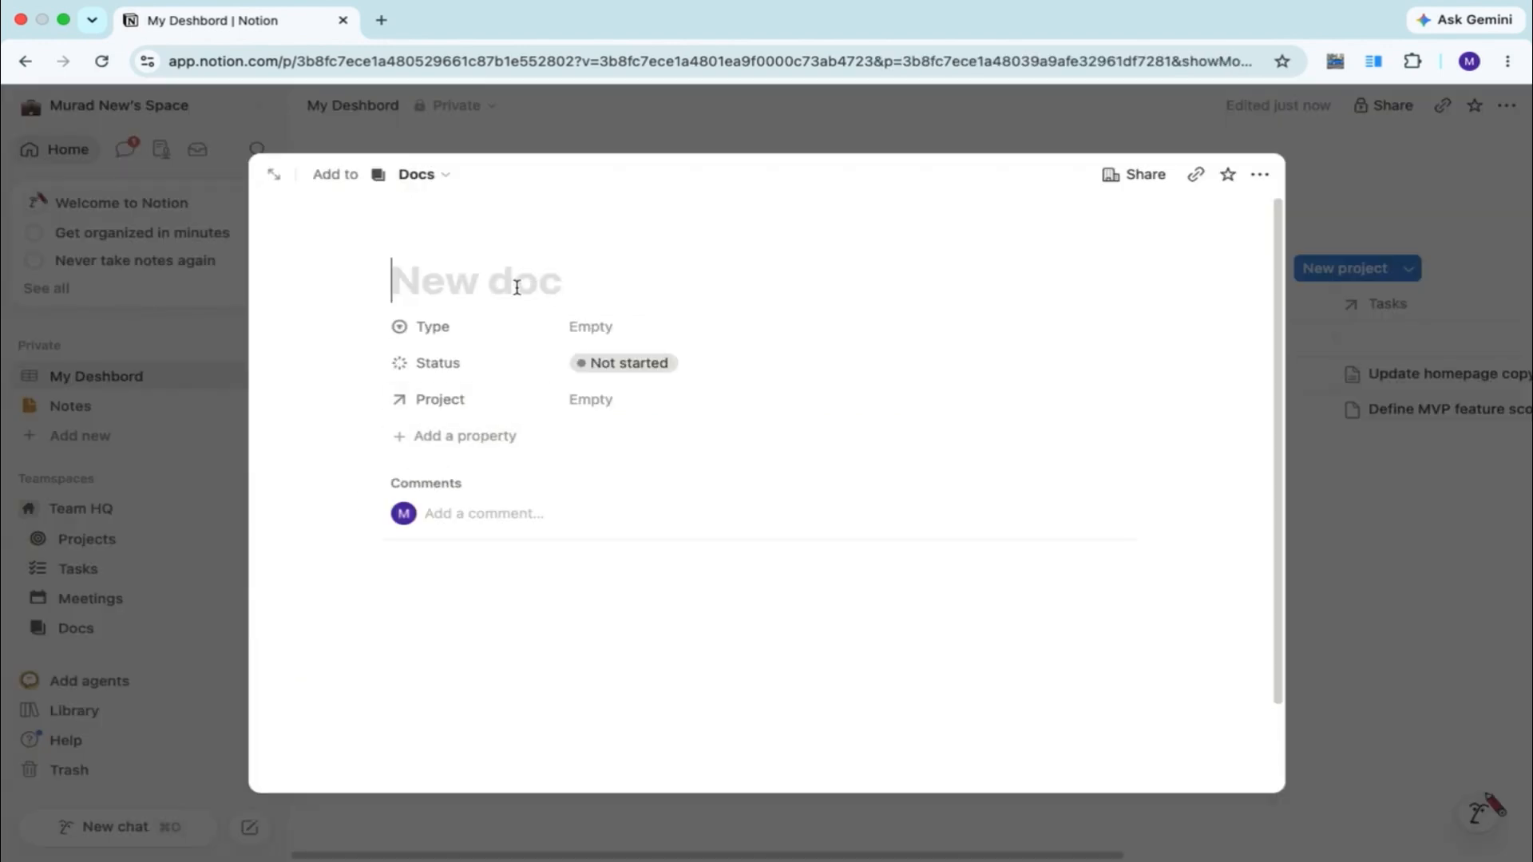
text(M)
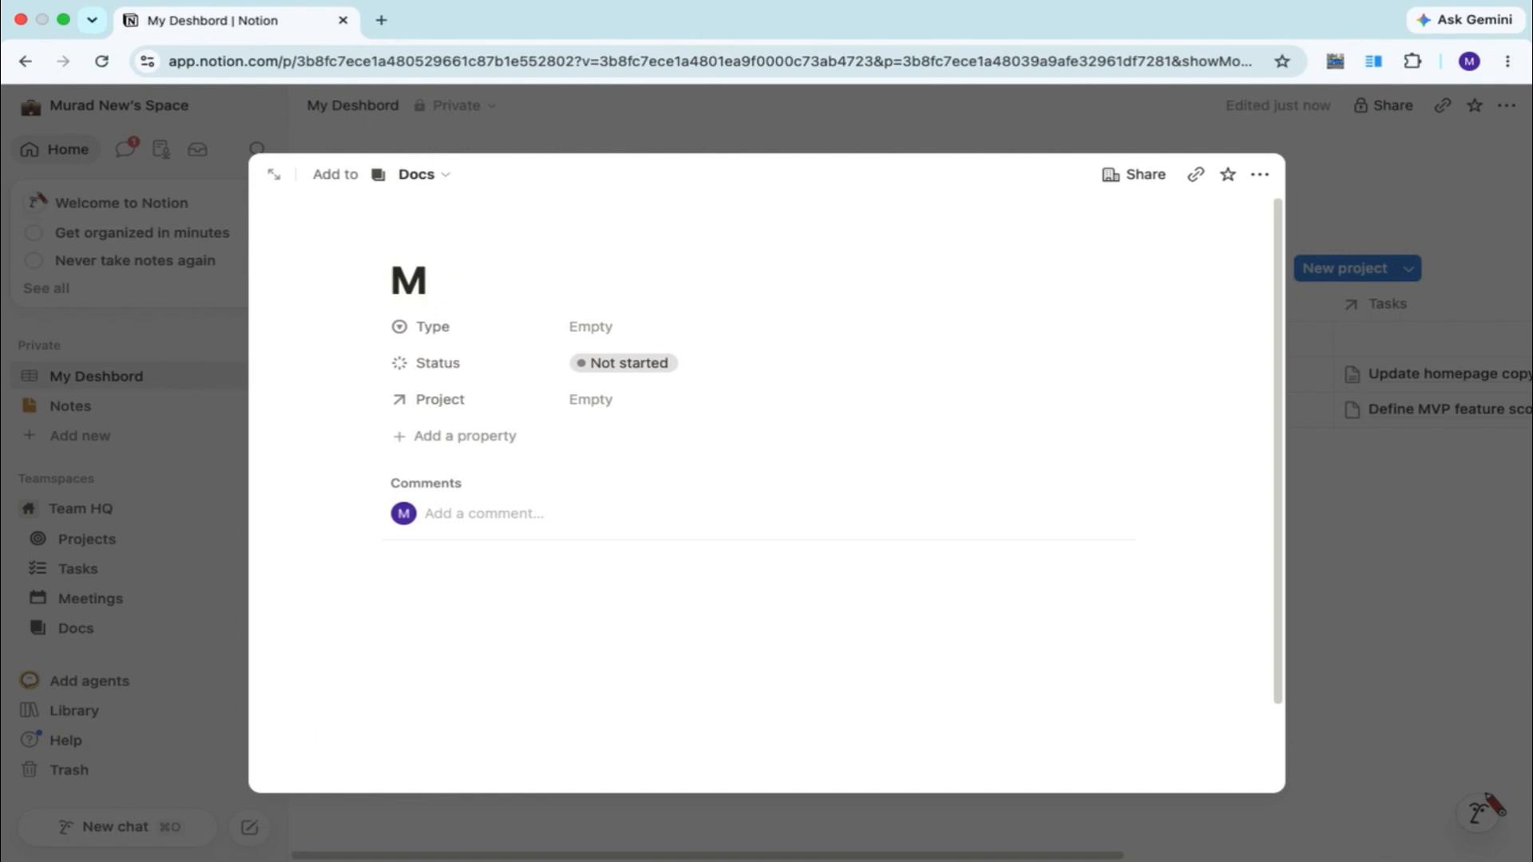
text(y Deshb)
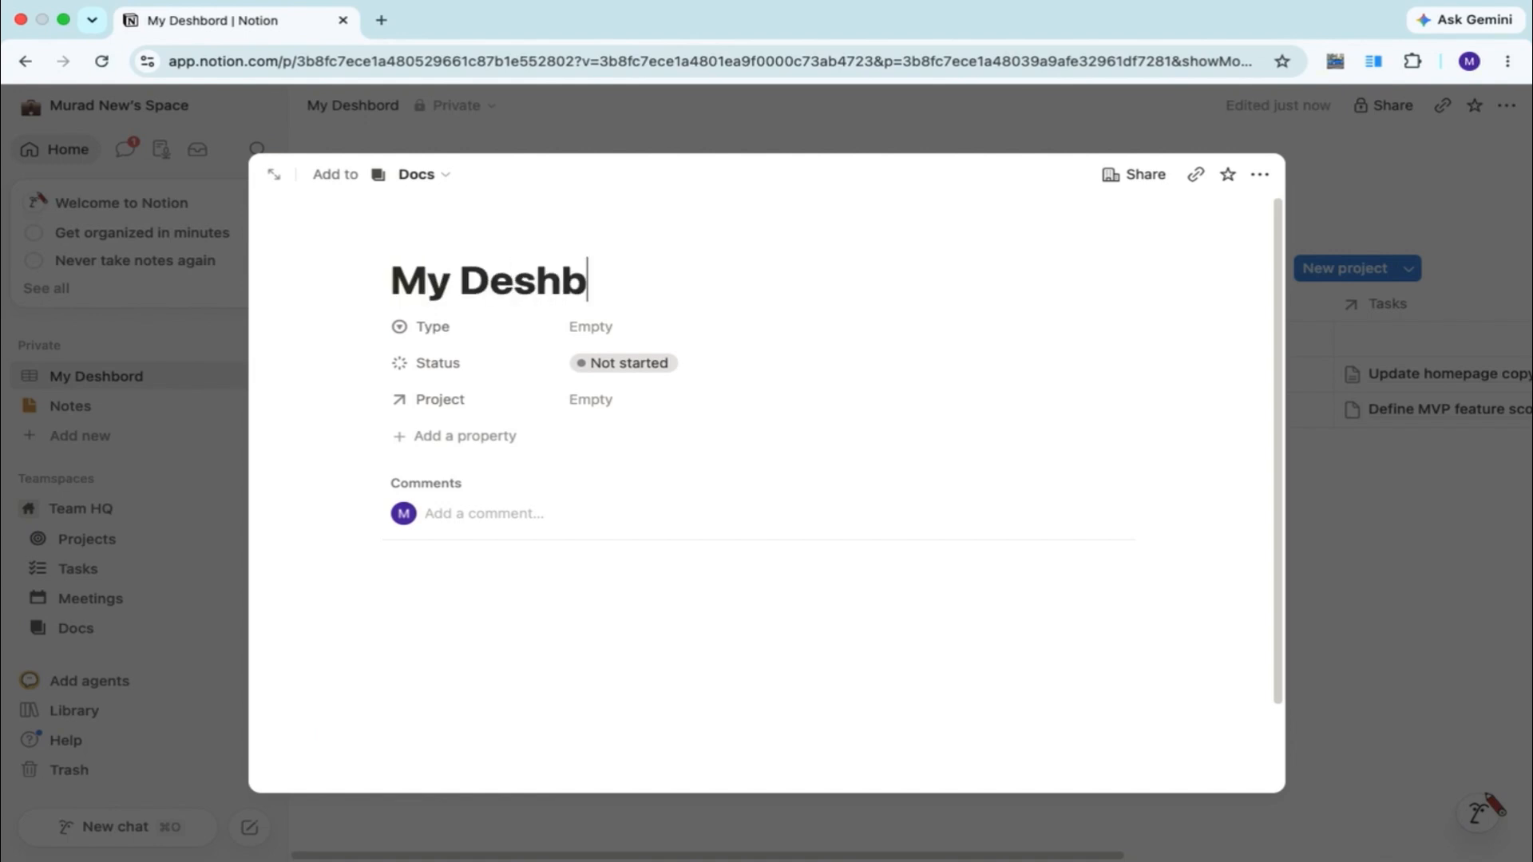
key(BackSpace)
text(bord)
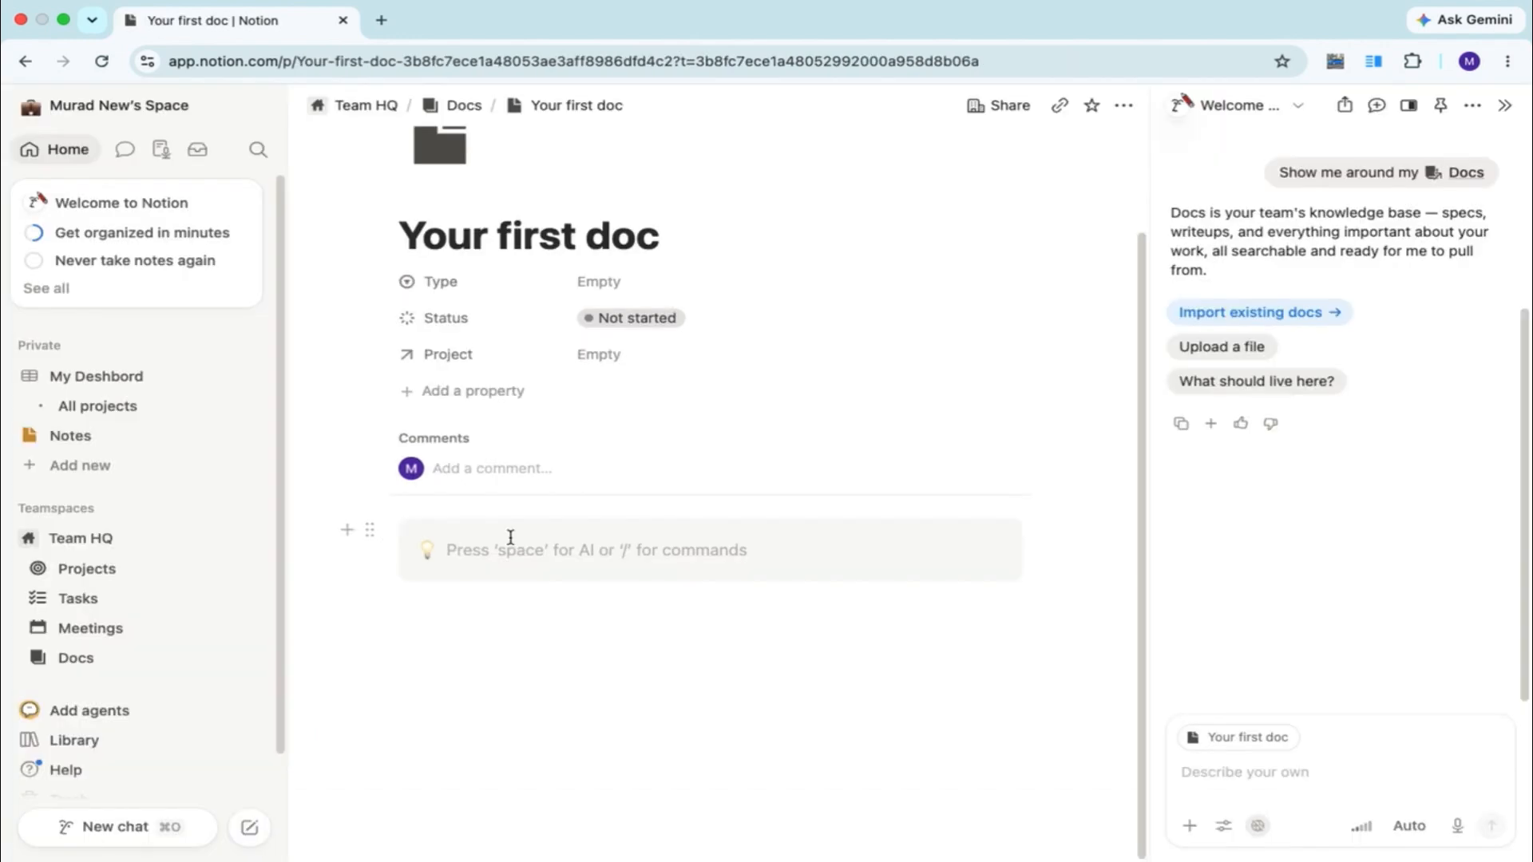
Write "today task" in the callout of "Your first doc" and start an empty line below the callout
text(tod)
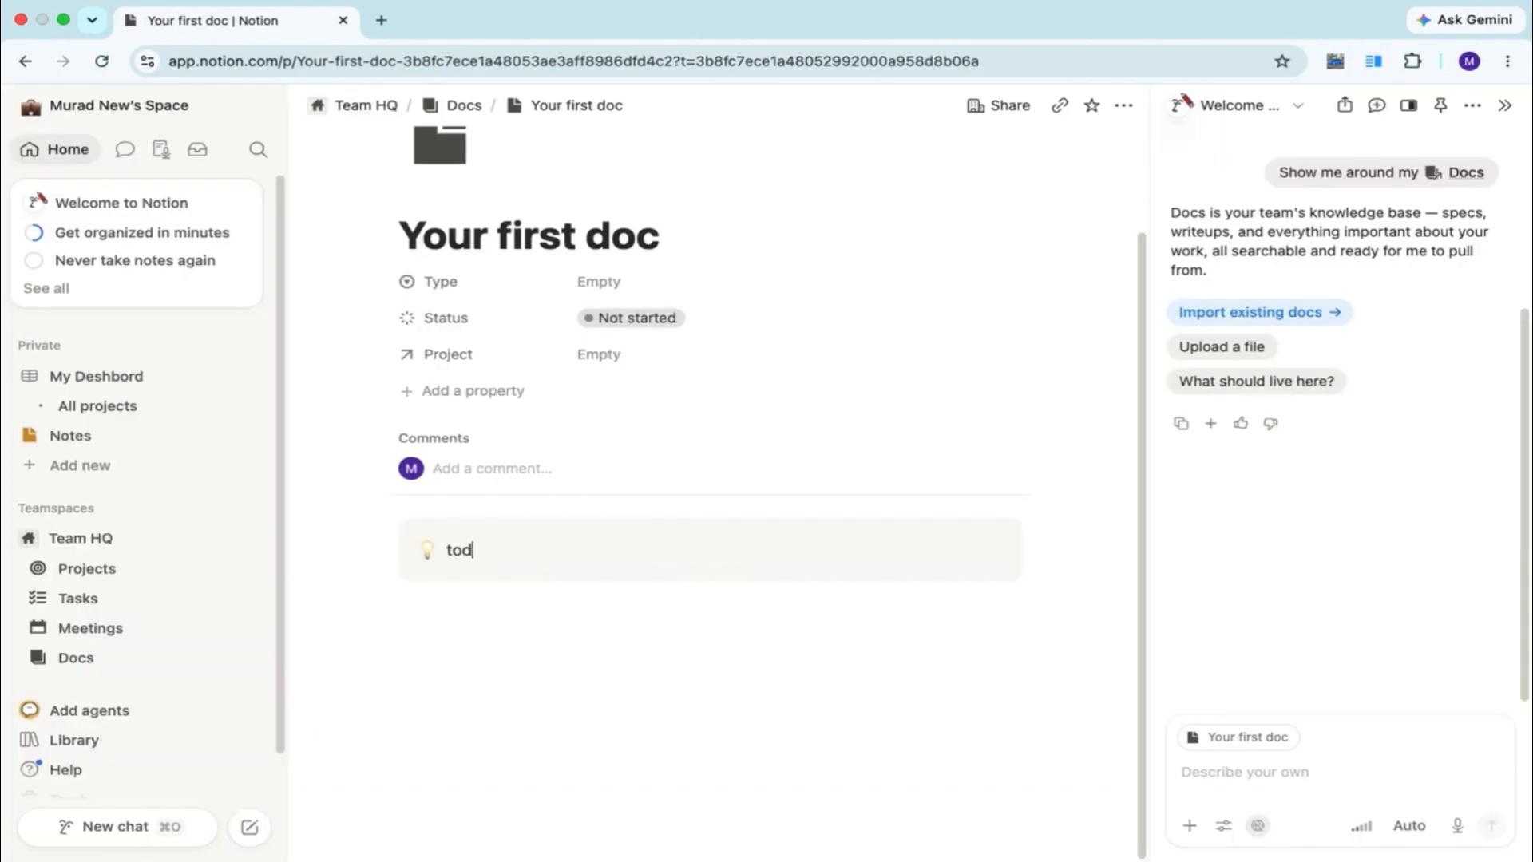
text(ay task)
key(Return)
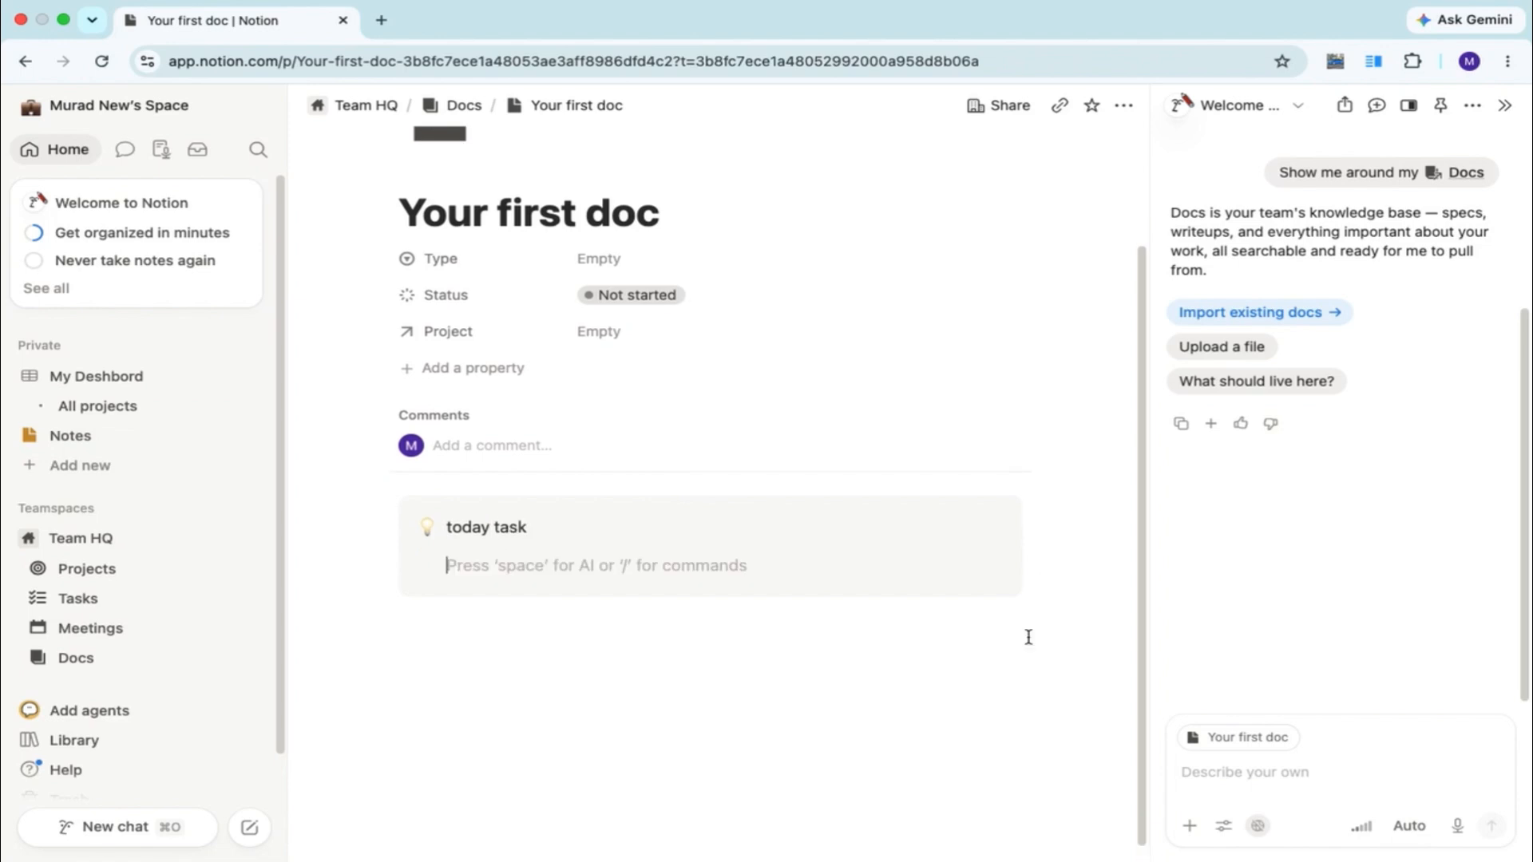
key(Return)
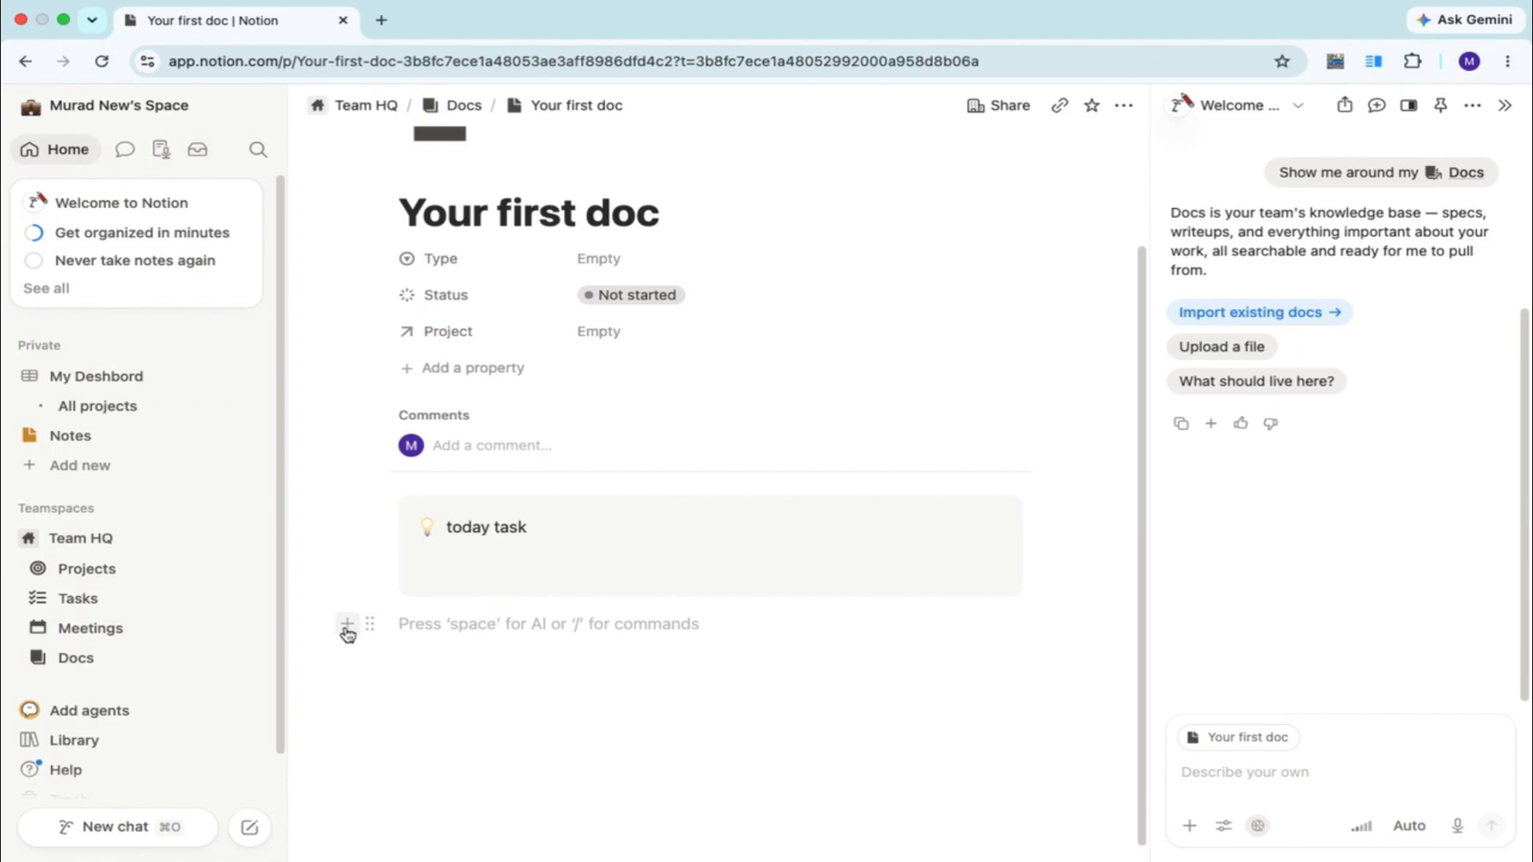
Browse the available block types and insert a to-do list below the callout
click(347, 624)
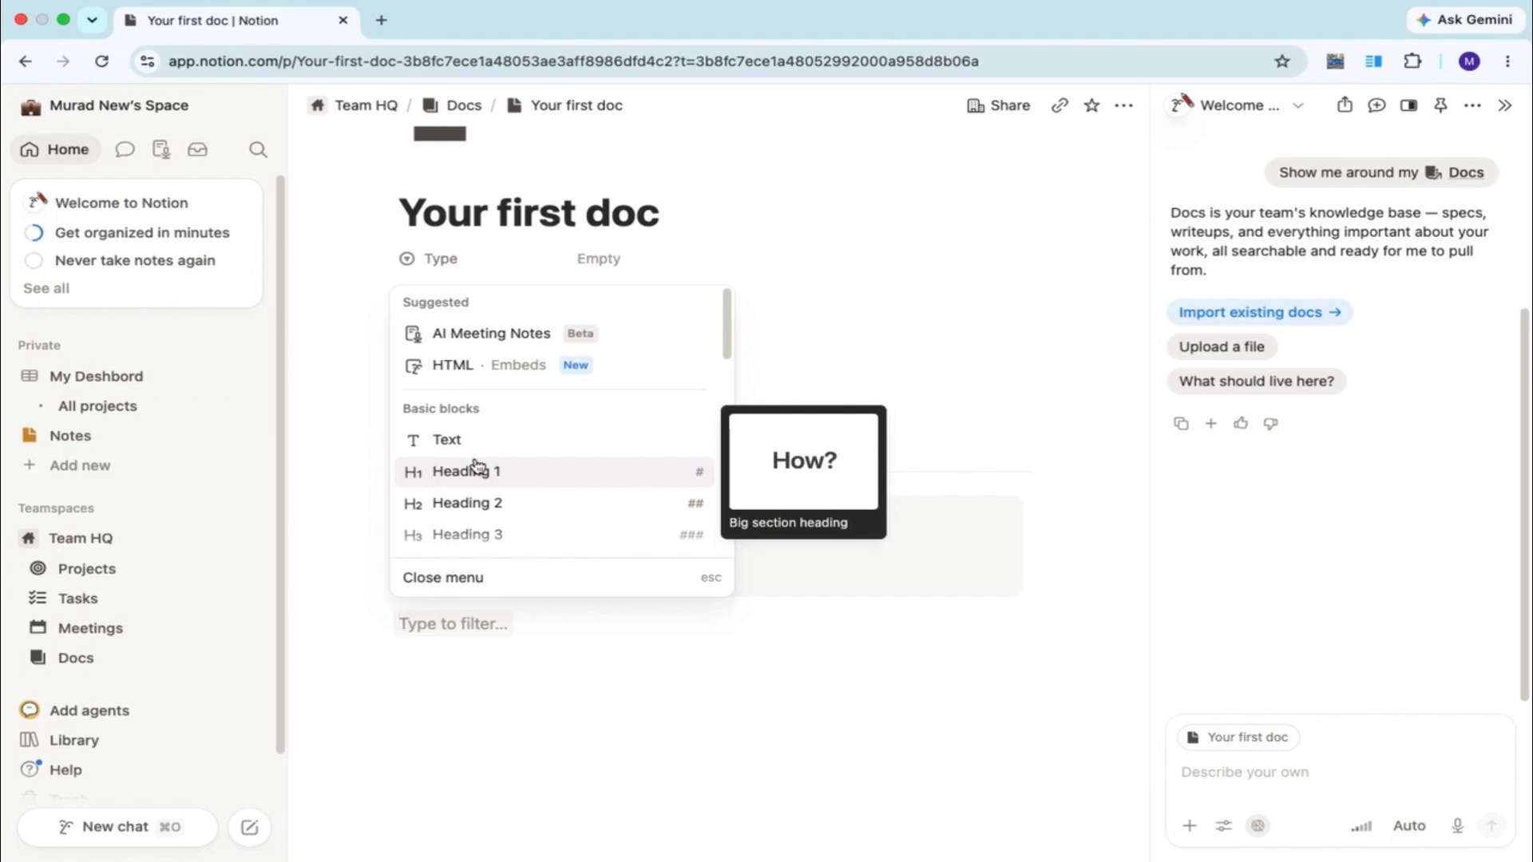
scroll(495, 506, down, 10)
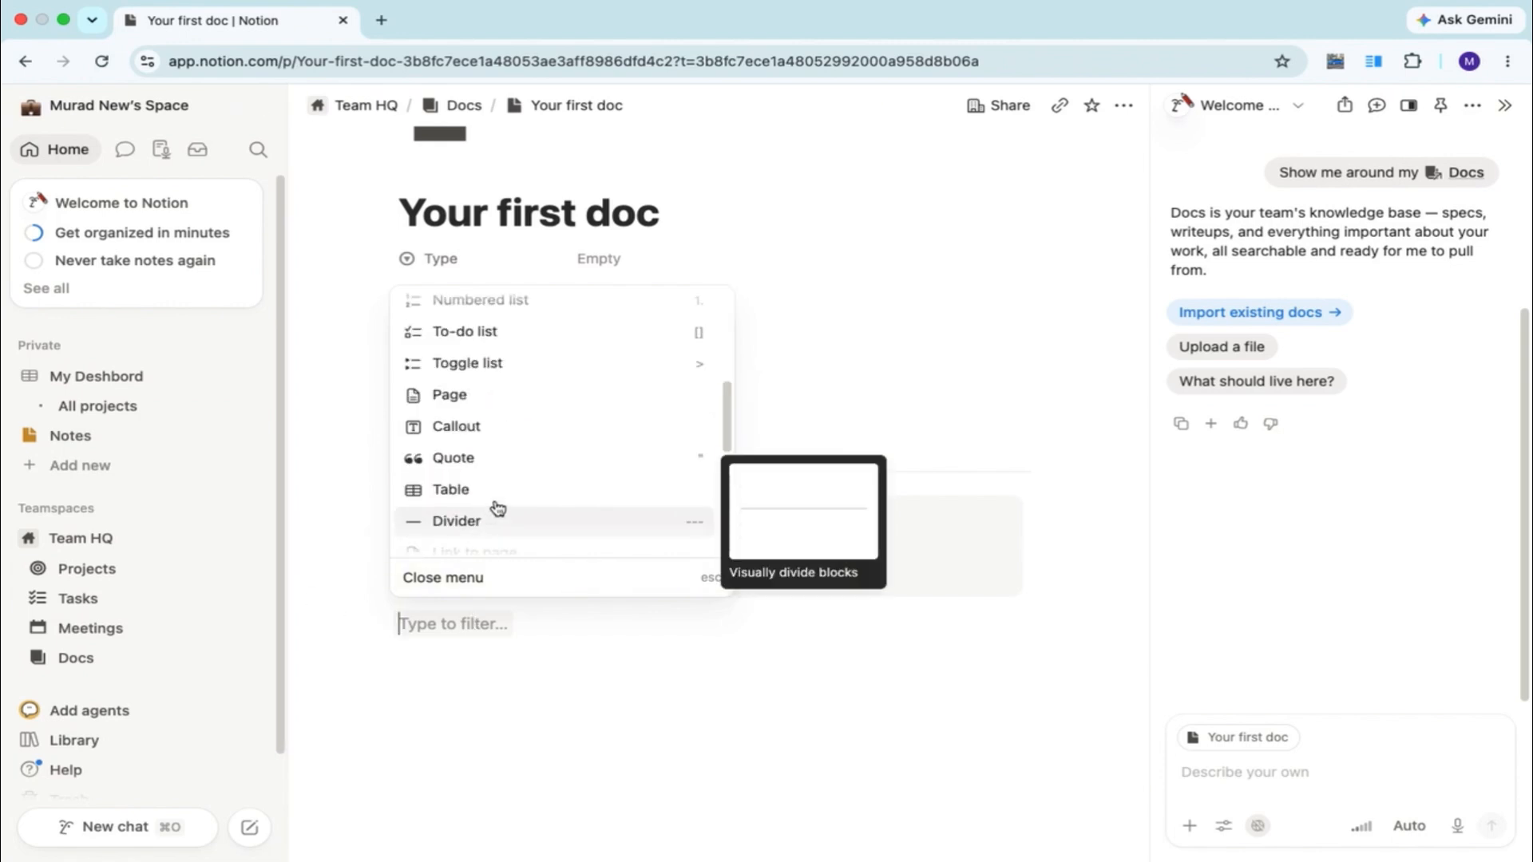
scroll(501, 508, down, 5)
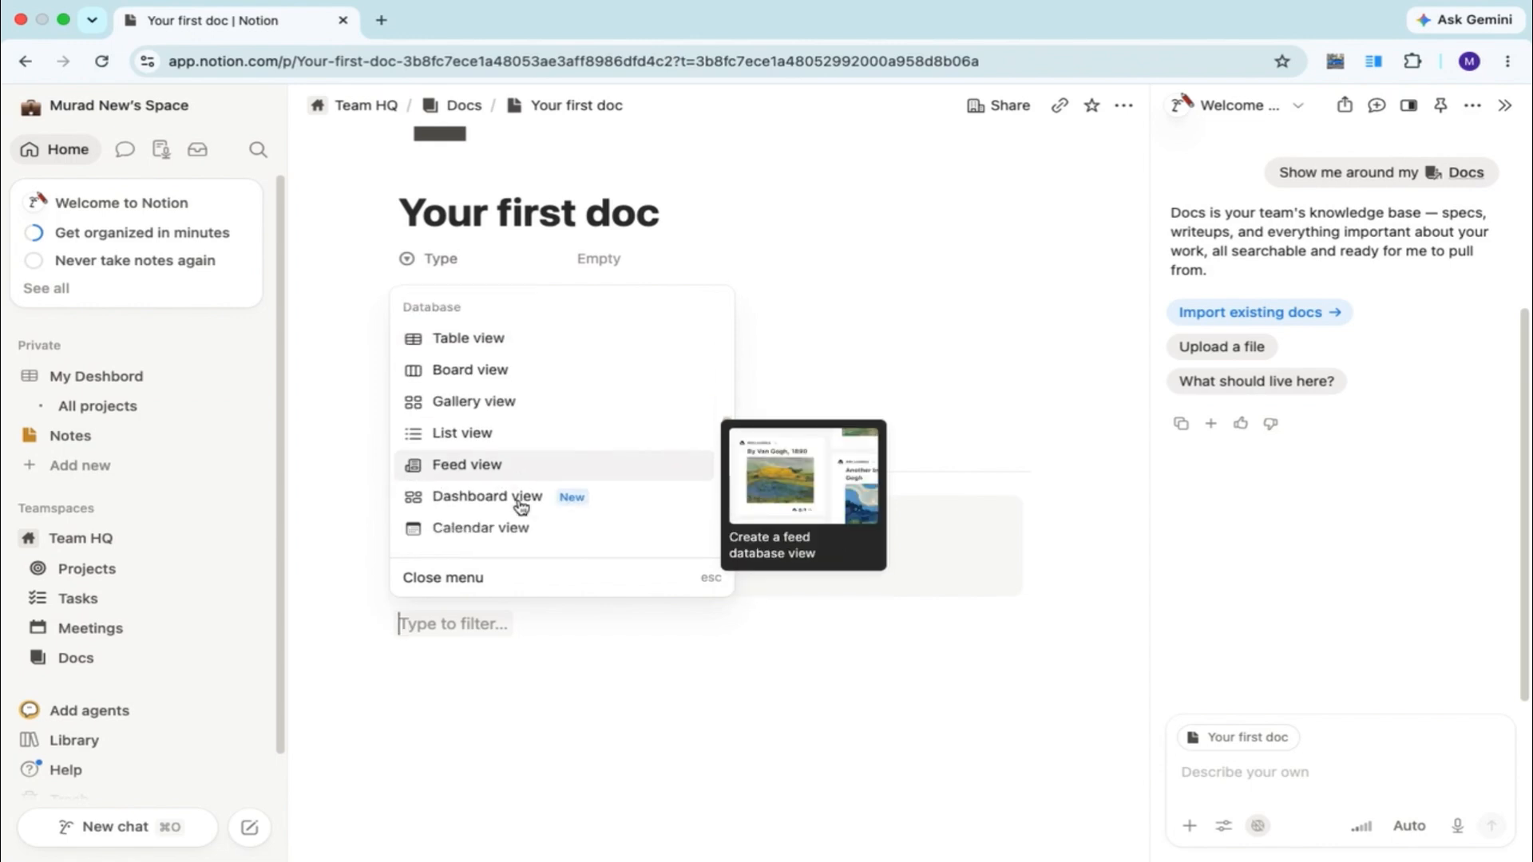
scroll(521, 506, up, 2)
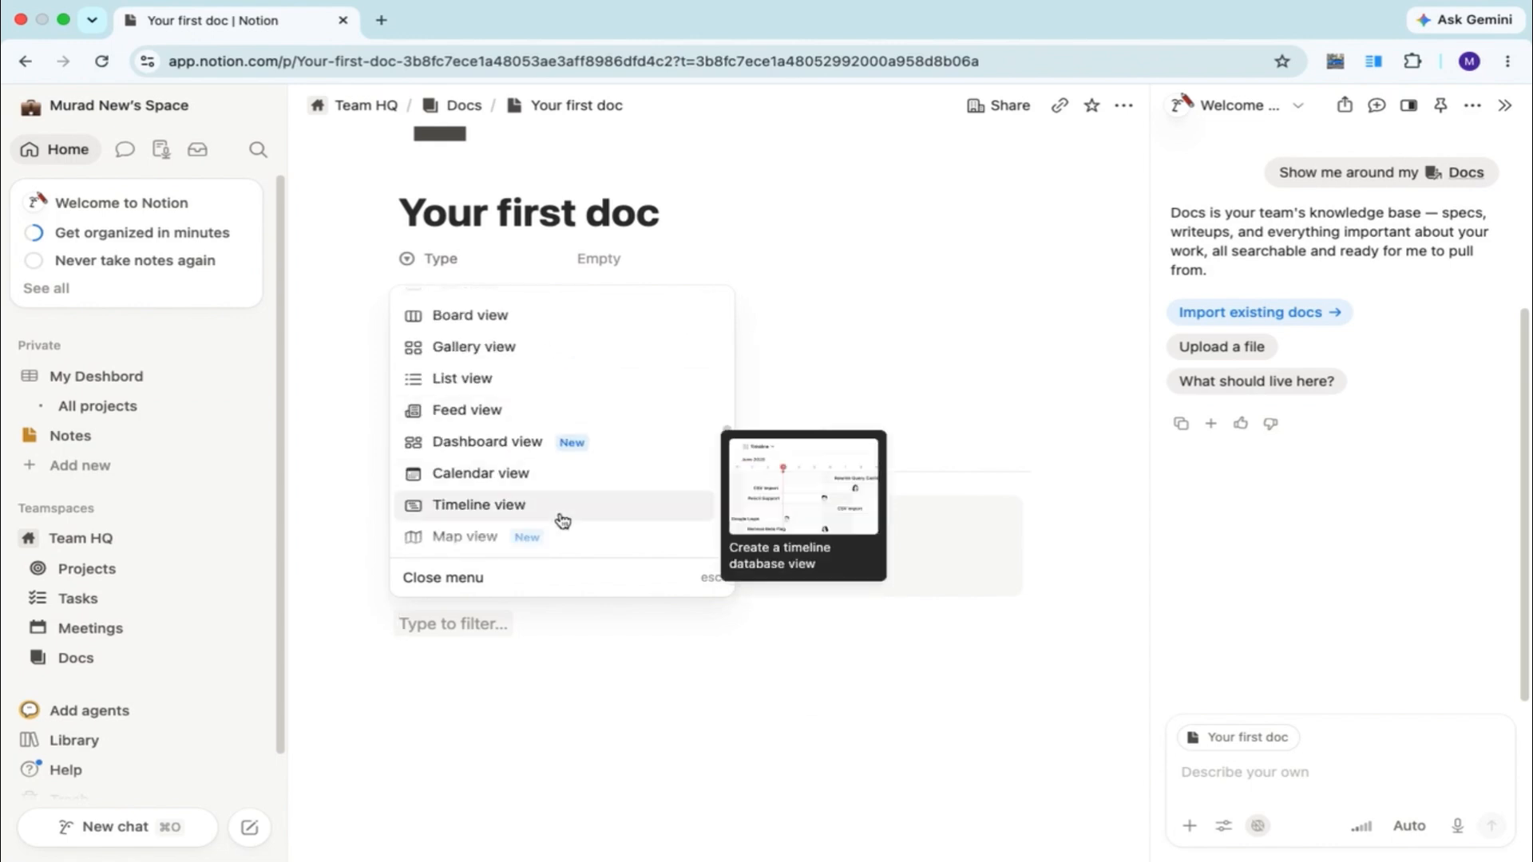
scroll(543, 448, up, 10)
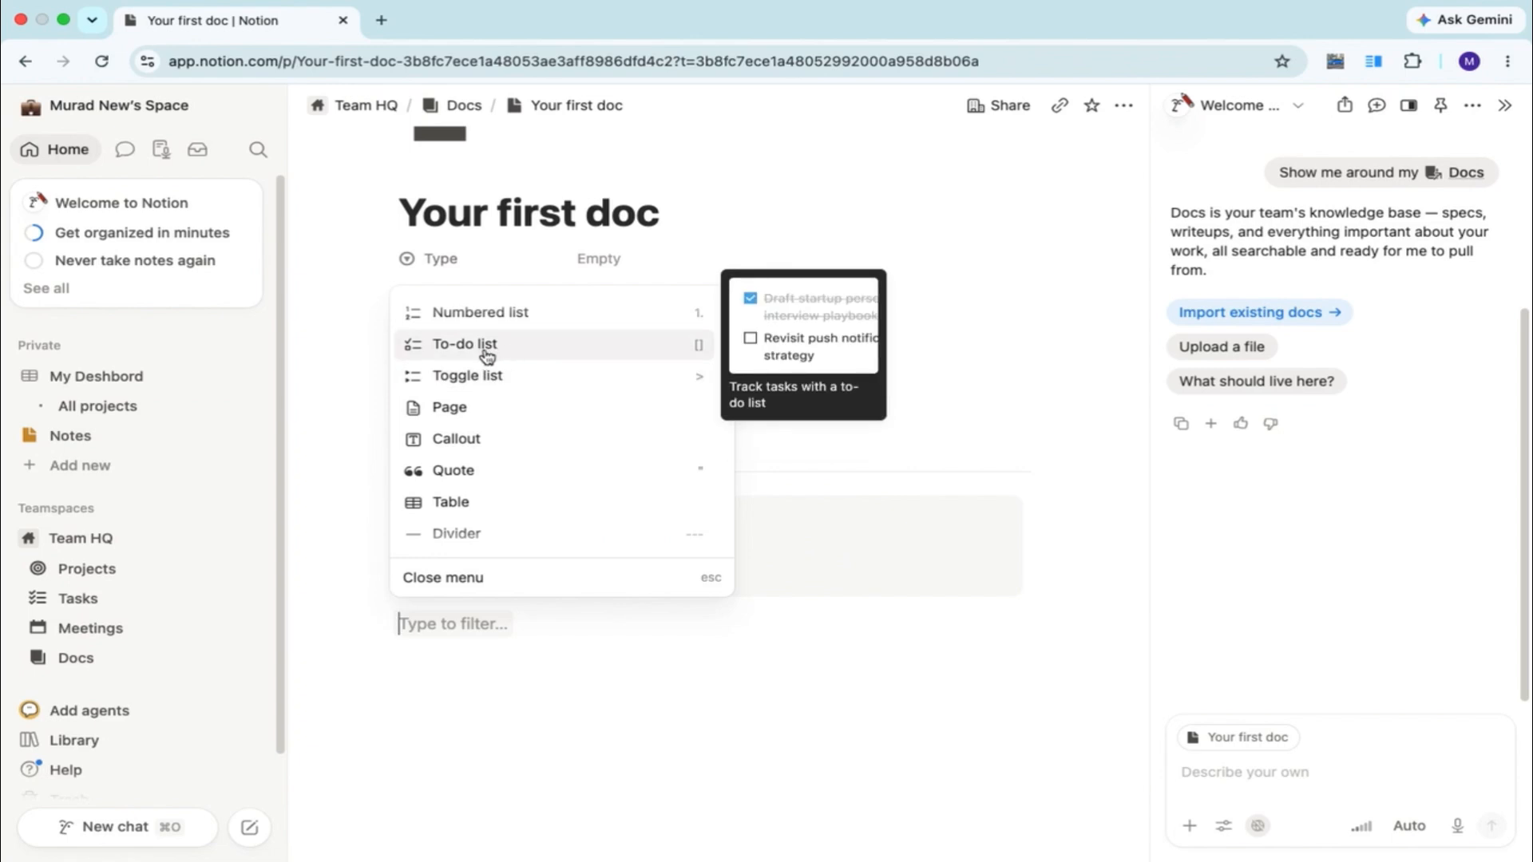
click(527, 354)
Fill the to-do list with the items "YouTube Script", "Edit Video", "create thumbnail" and "upload video"
text(Youtybe)
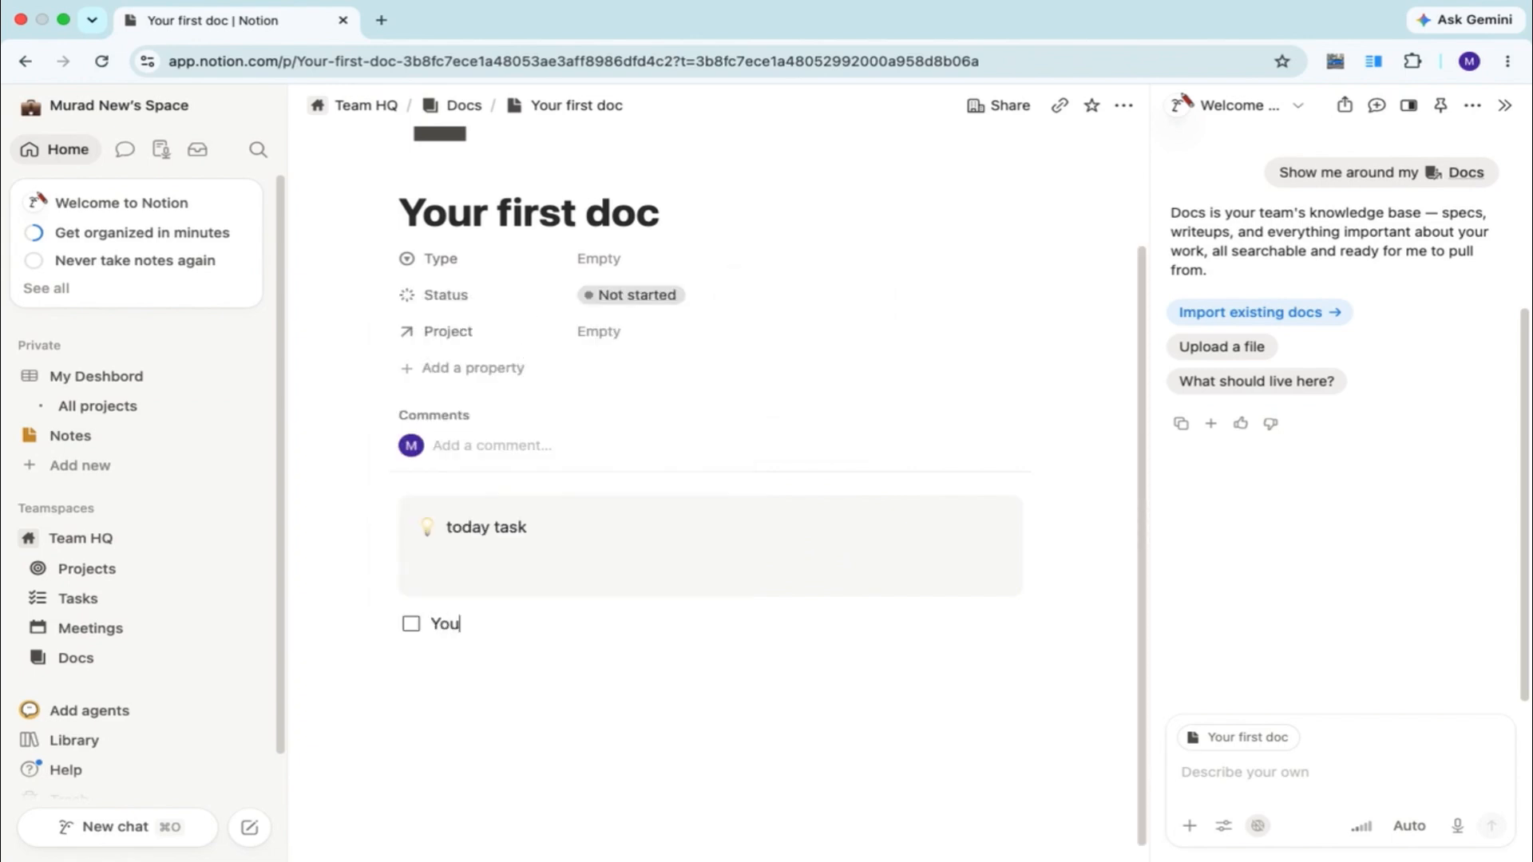
key(BackSpace)
key(BackSpace)
key(BackSpace)
key(BackSpace)
text(Tube Script)
key(Return)
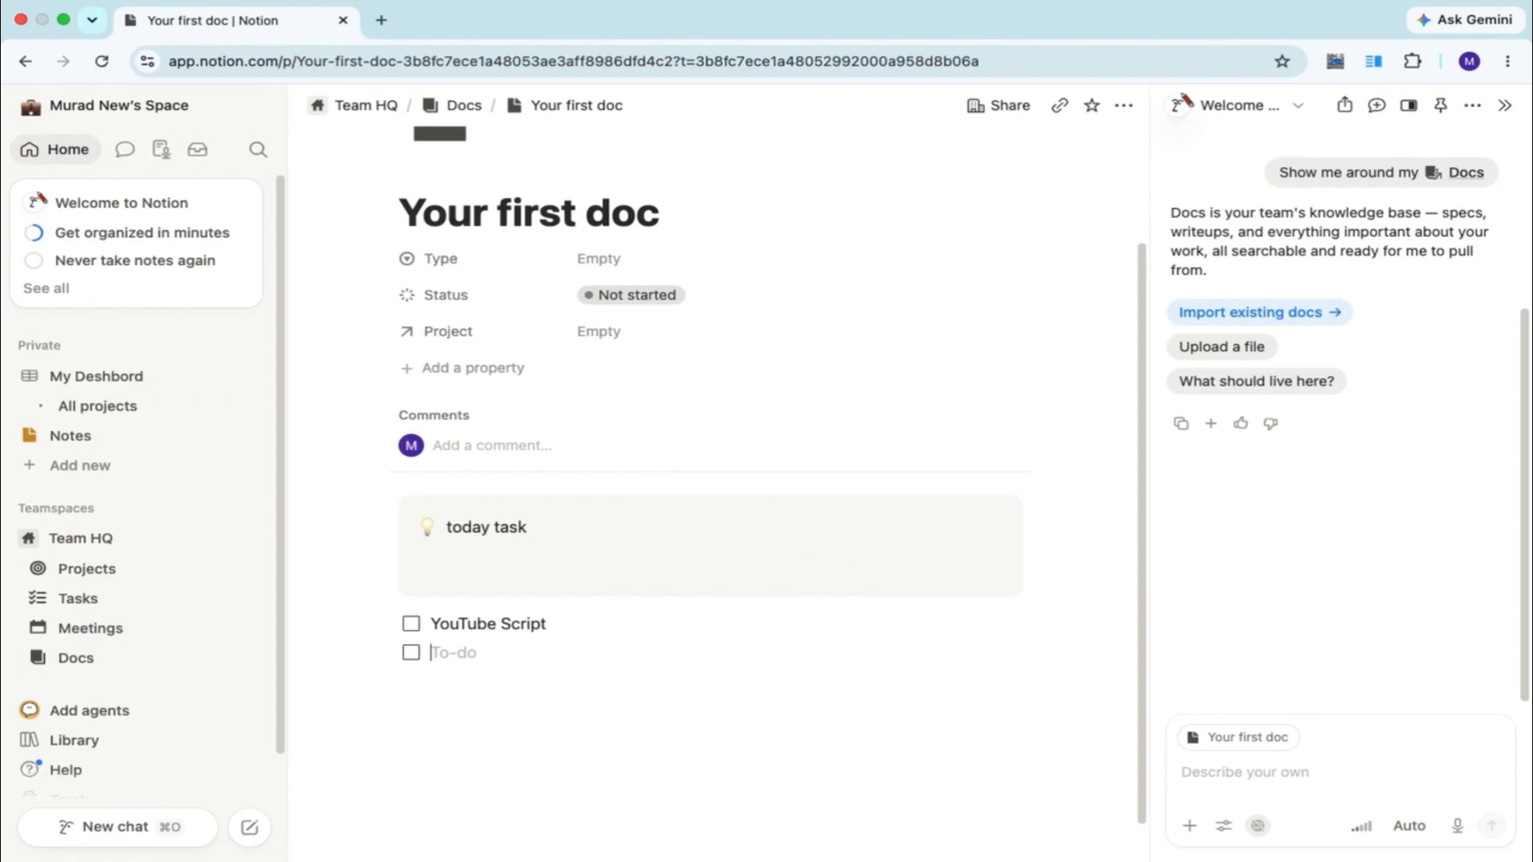
text(Edit Video)
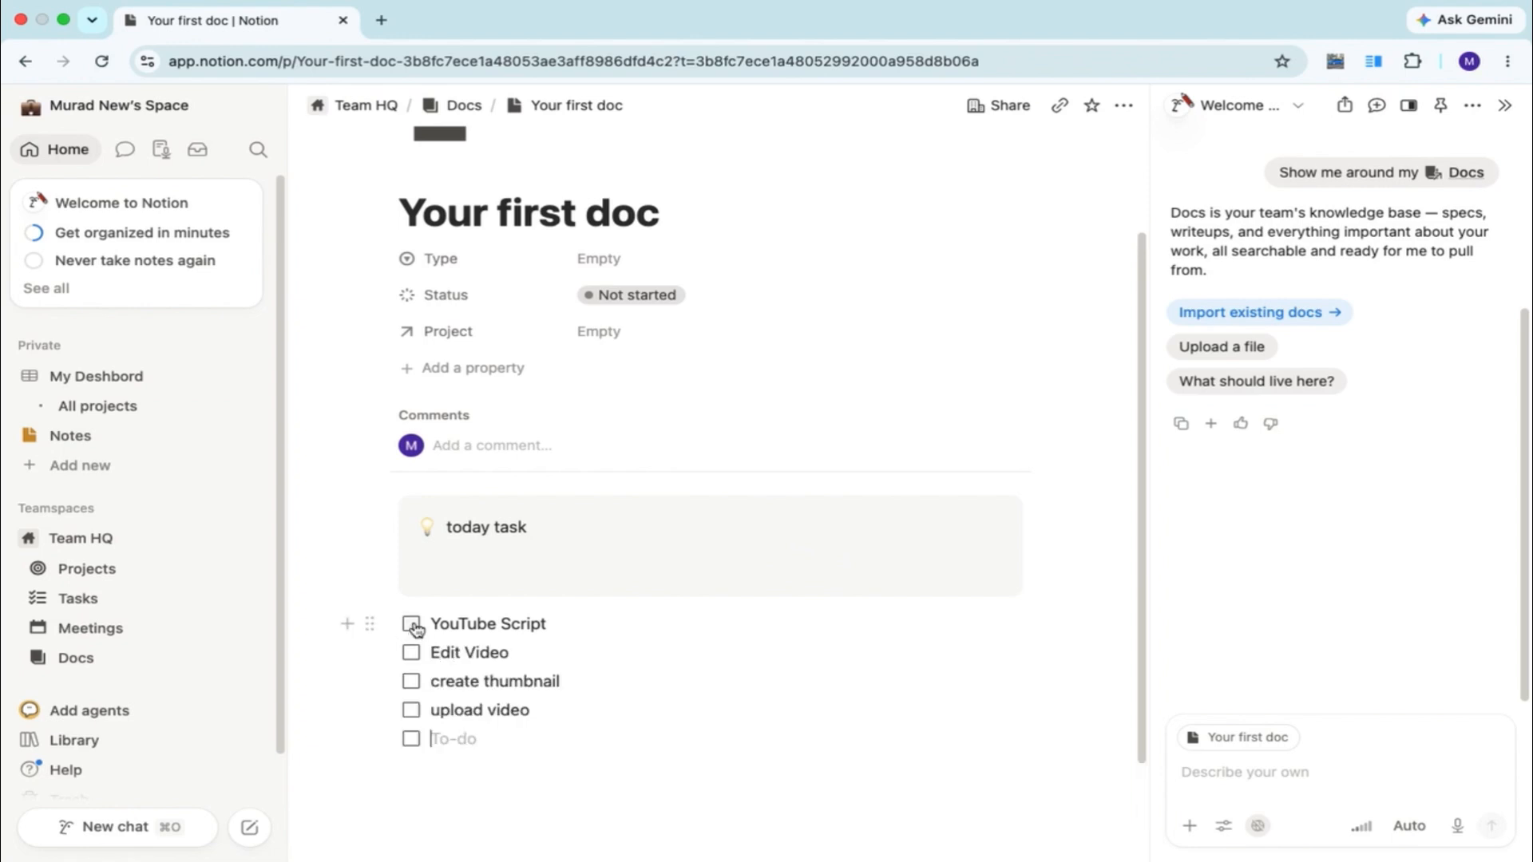
Mark the YouTube Script, Edit Video, create thumbnail and upload video to-dos as done
click(411, 625)
click(411, 653)
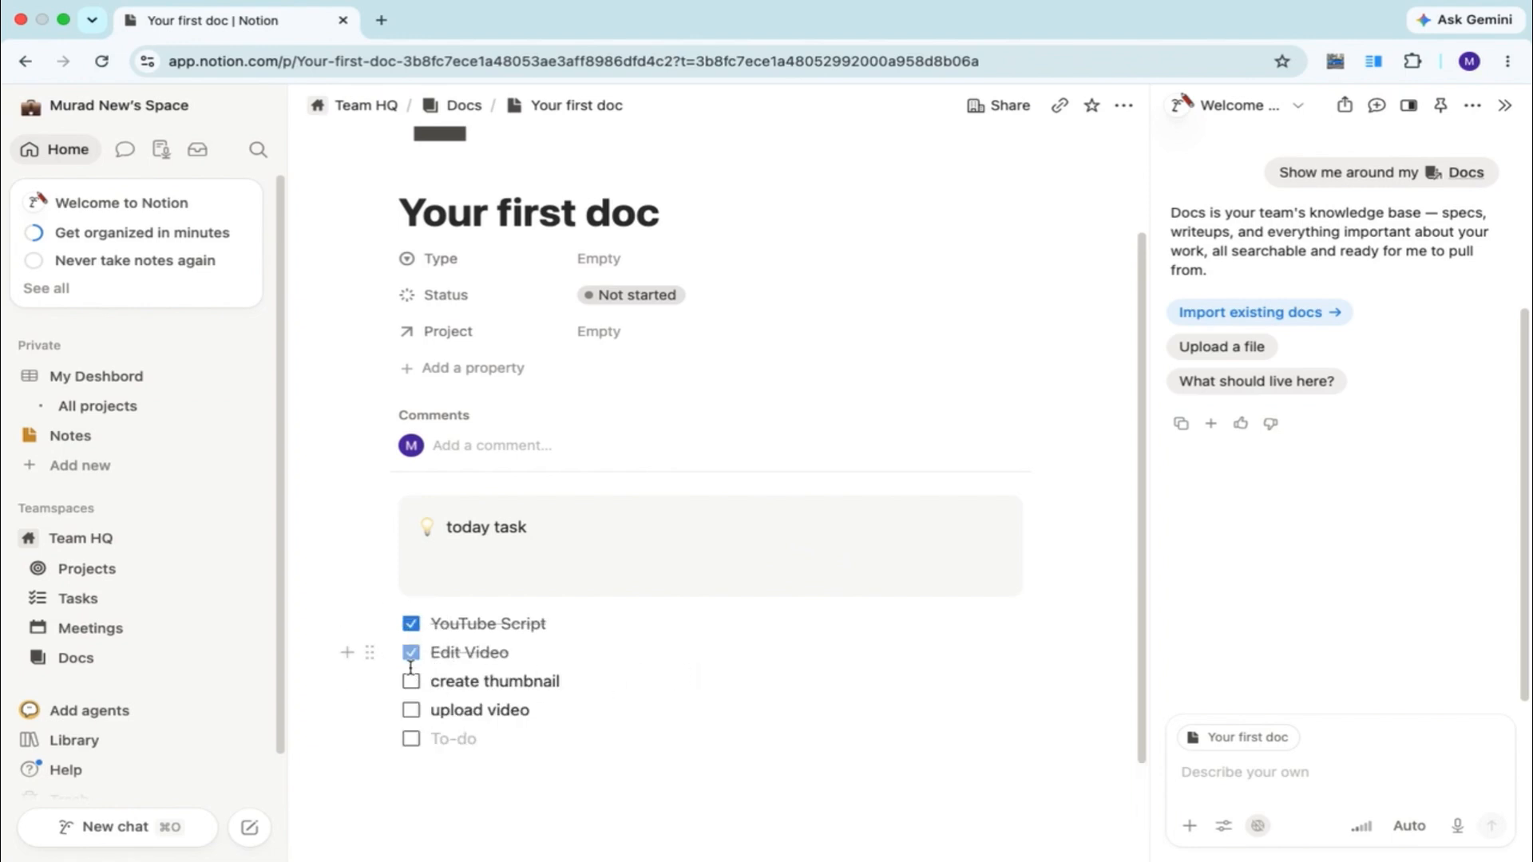
click(410, 681)
click(411, 710)
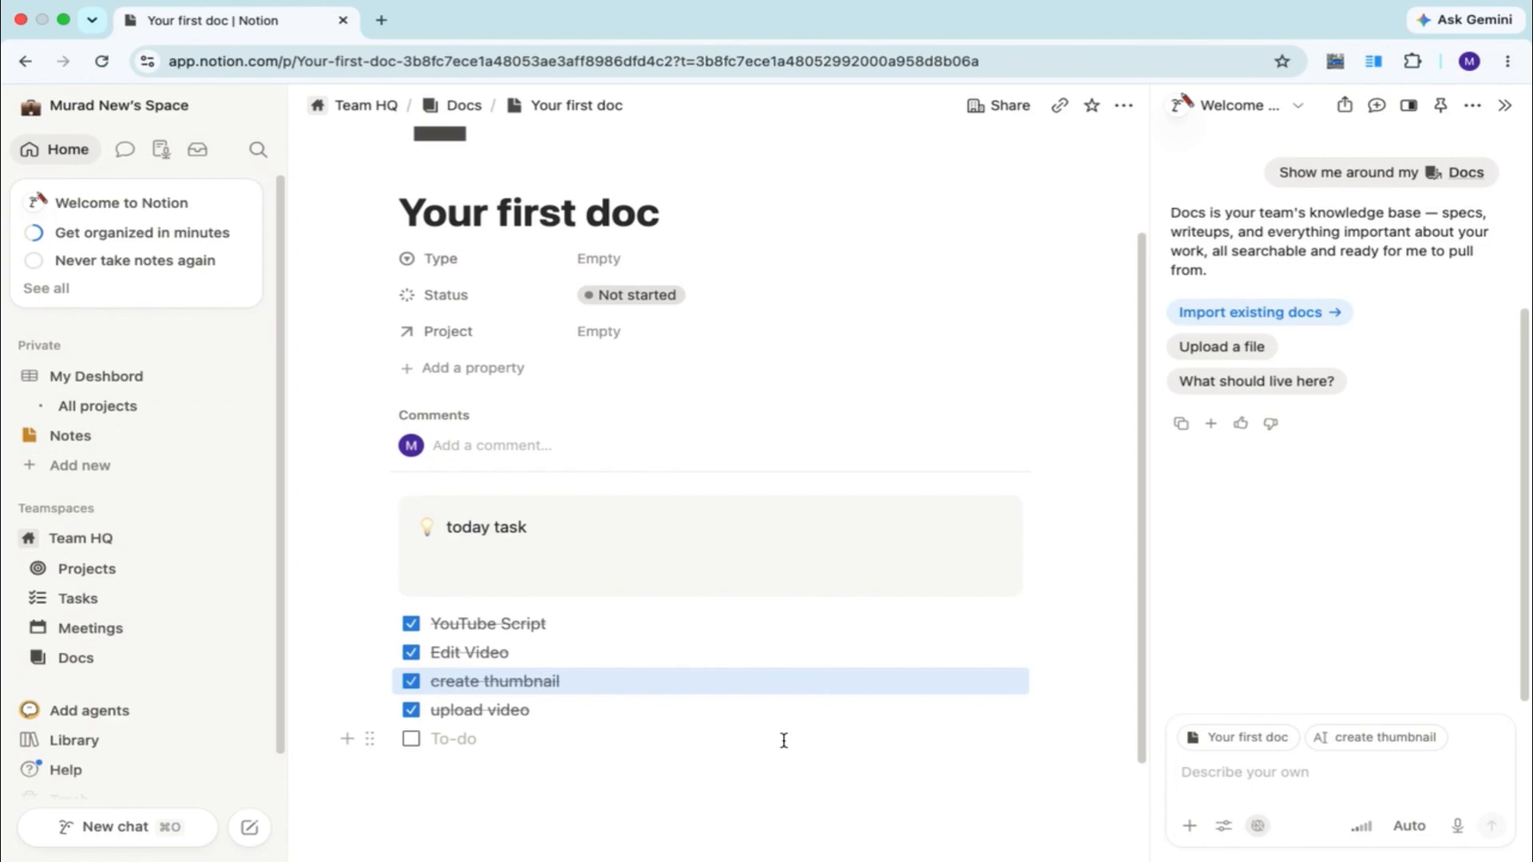
Create a new page inside the My Deshbord doc, title it "Youtube Project" and close it
click(246, 657)
triple_click(429, 287)
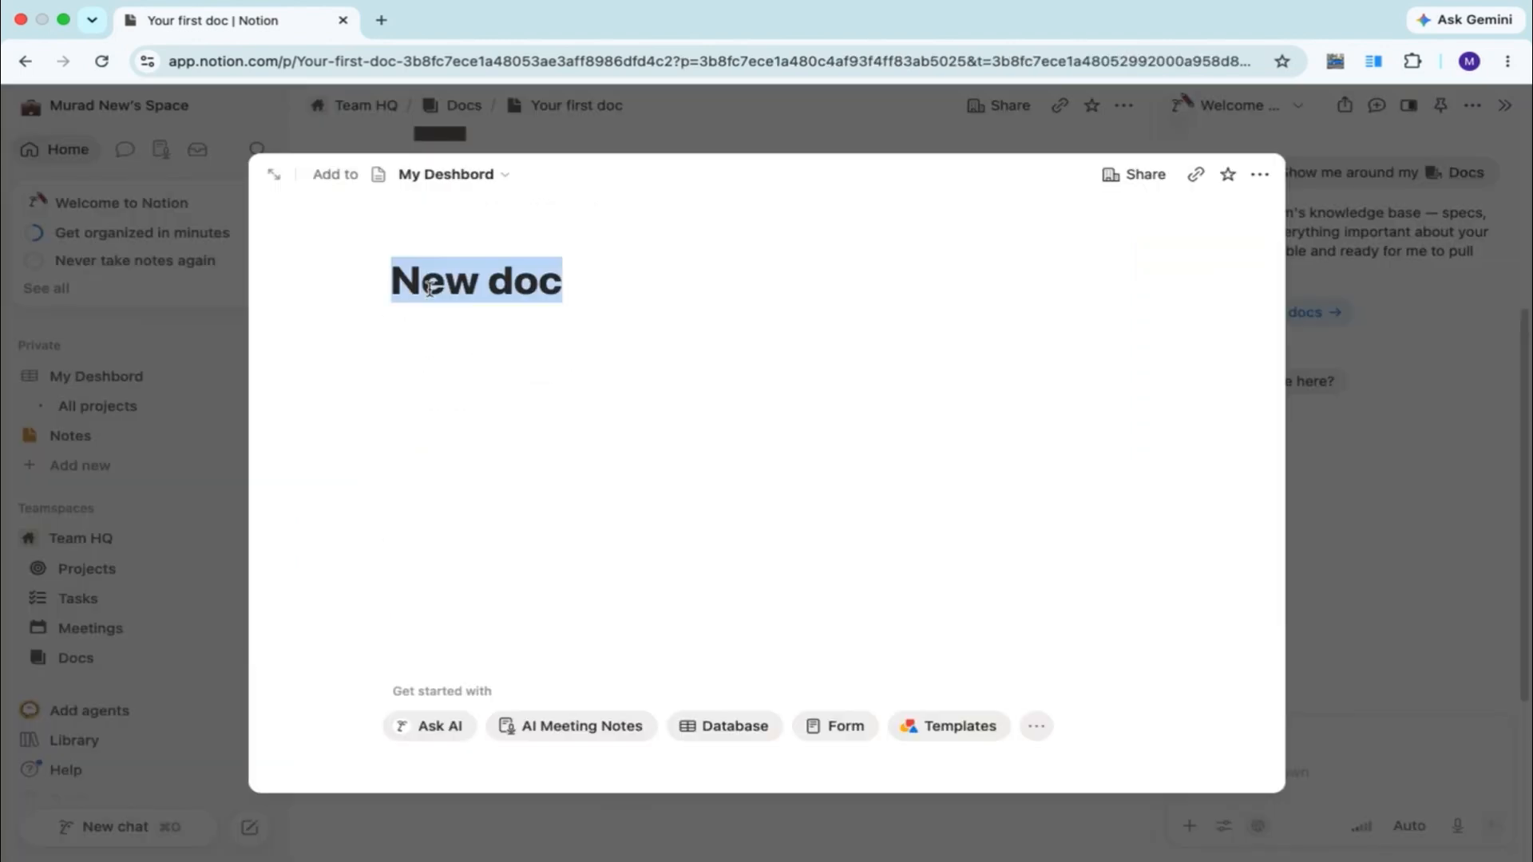
text(Yout)
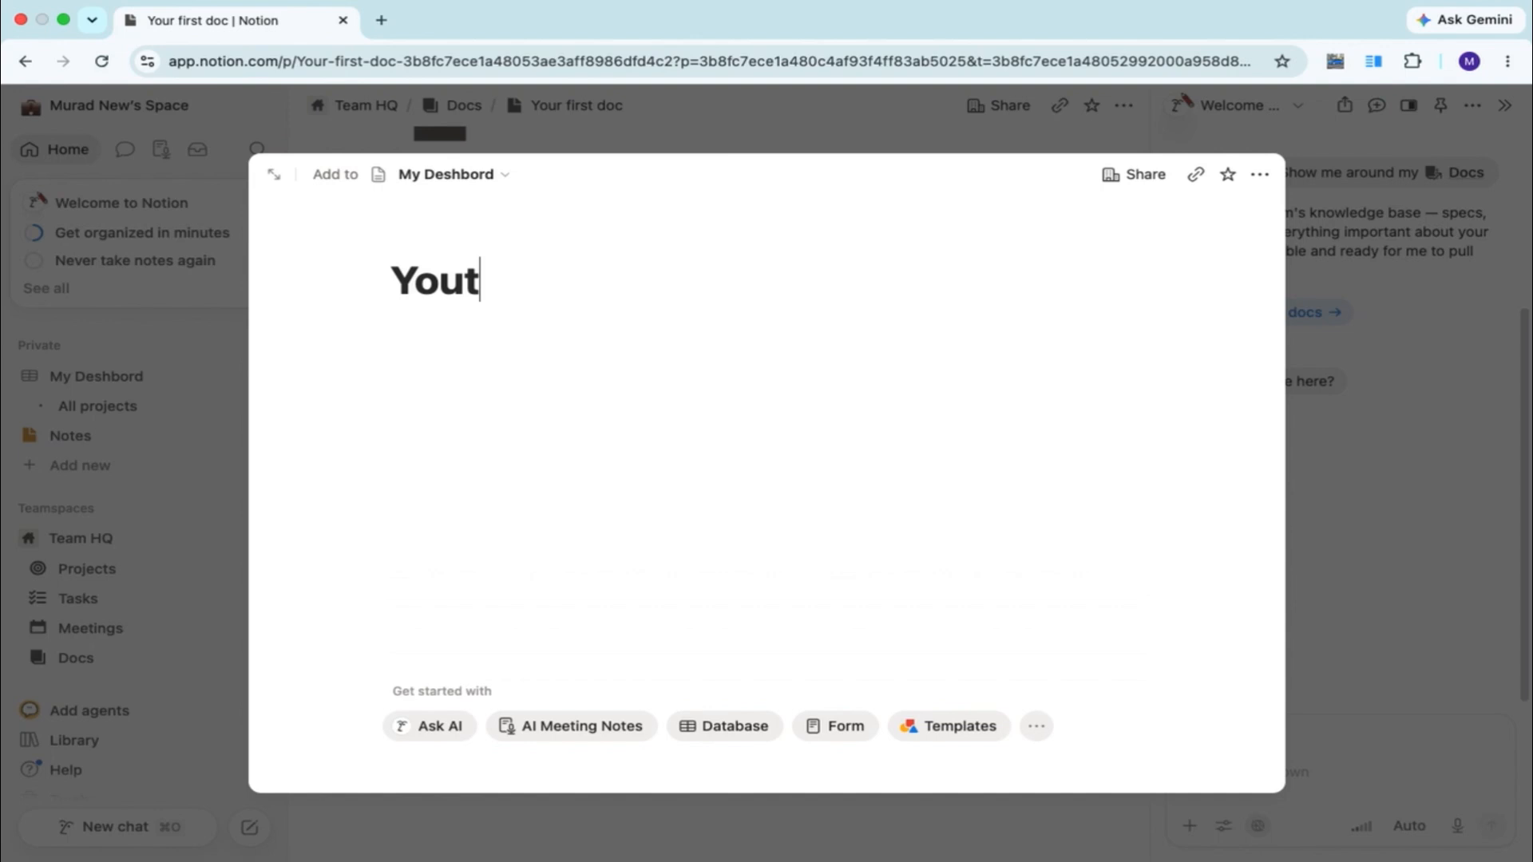
text(ube)
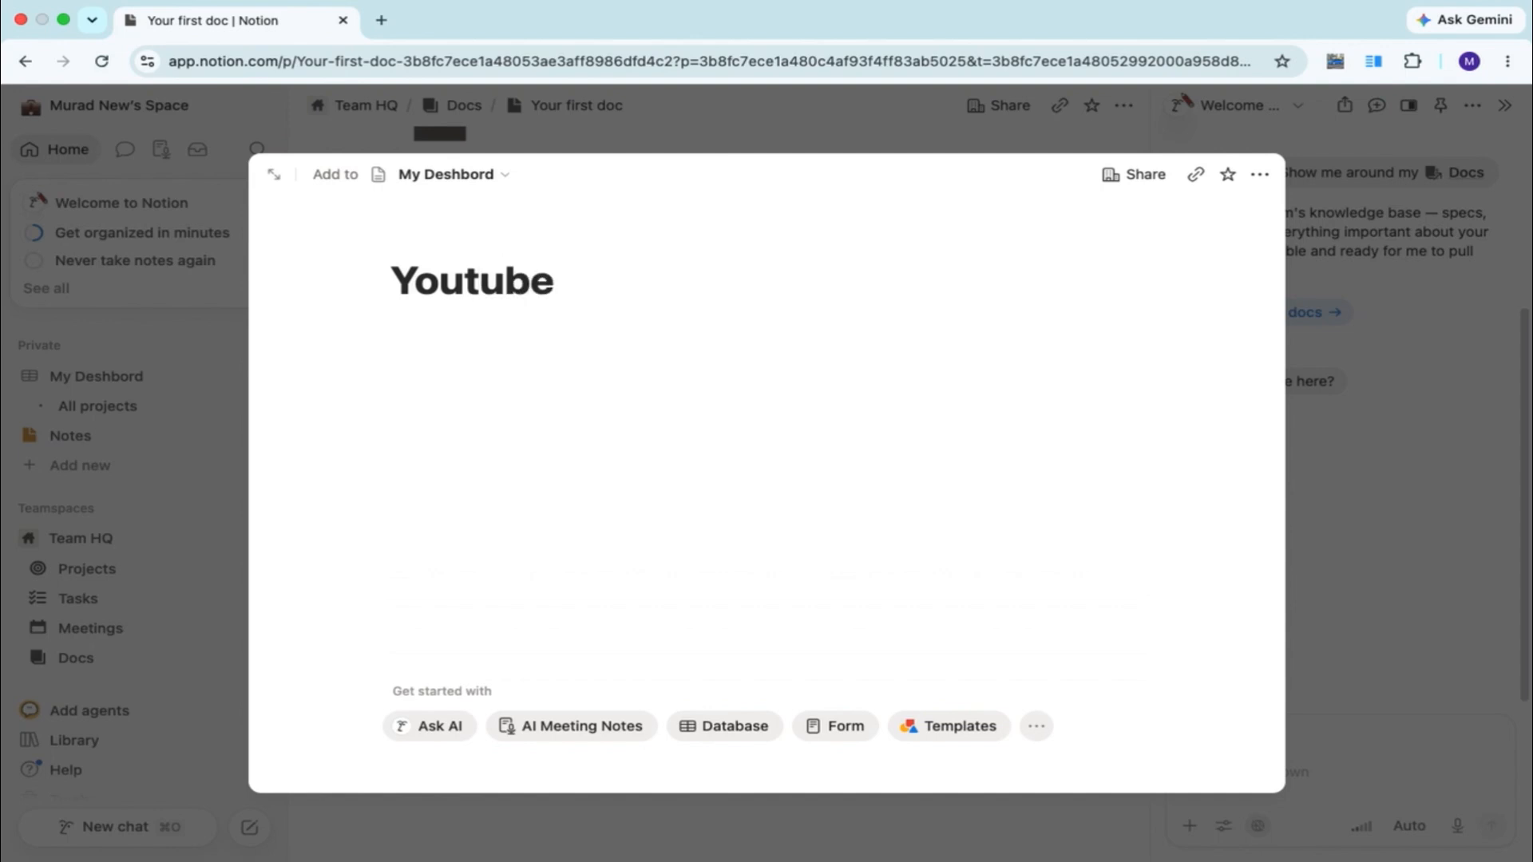
text( Pro)
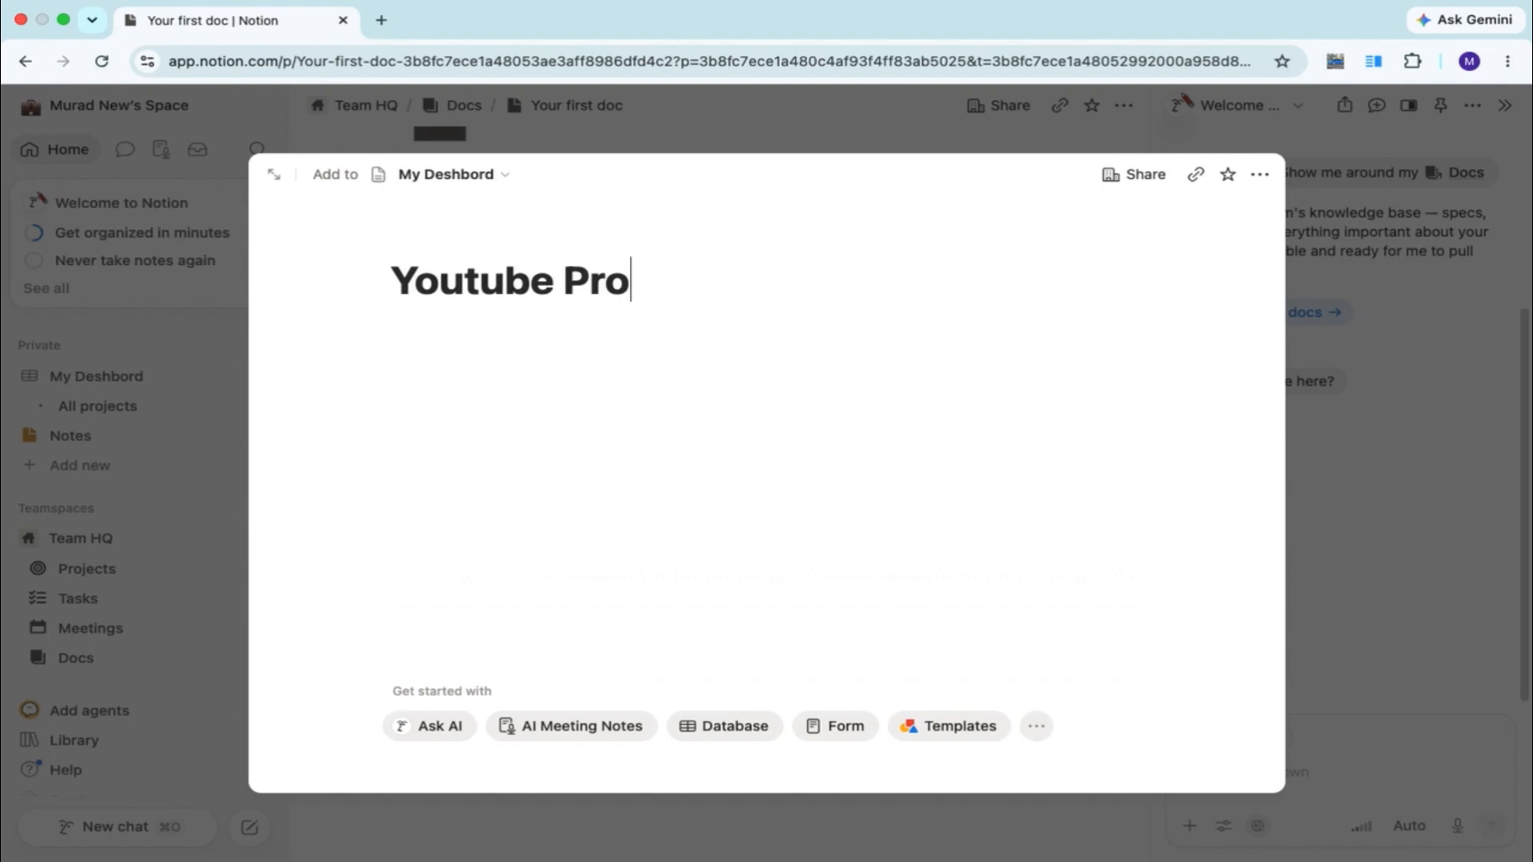
text(jext)
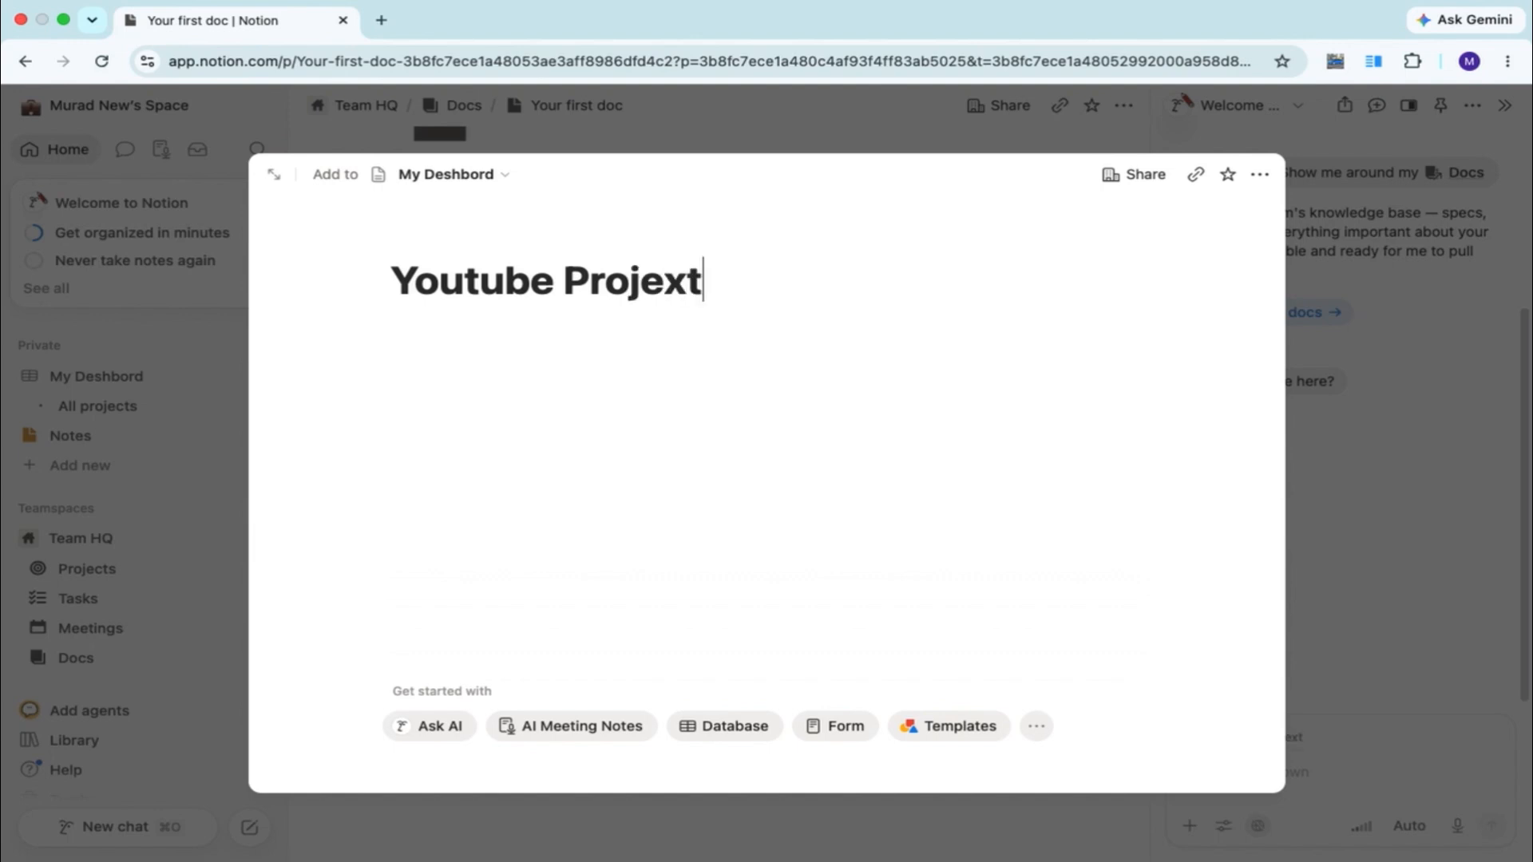
key(BackSpace)
key(BackSpace)
text(ct)
key(Return)
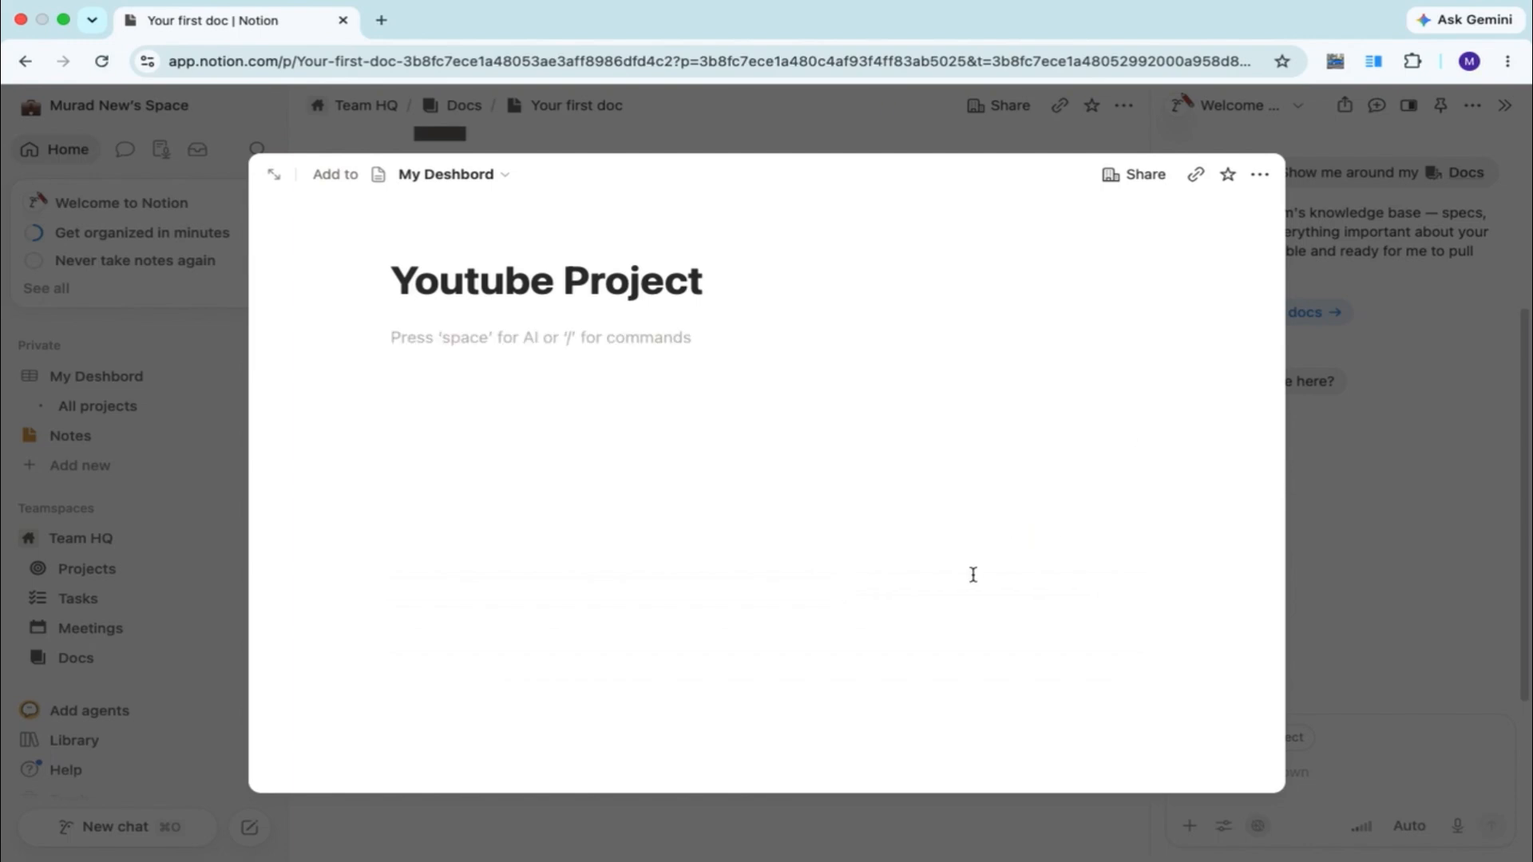
click(844, 136)
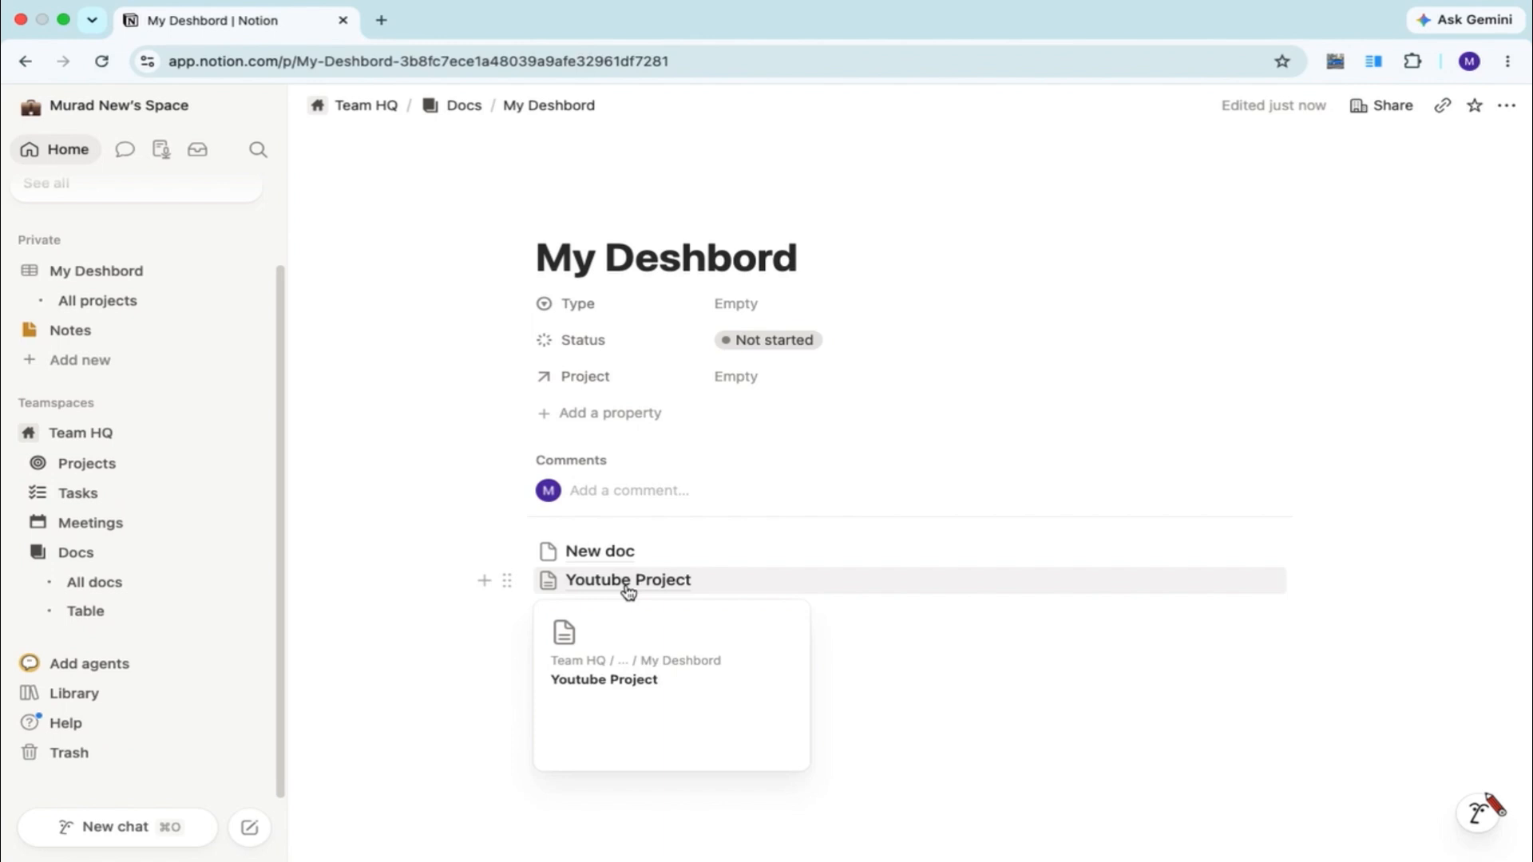
Open the Youtube Project page and insert a new full-page database in its empty body
click(629, 582)
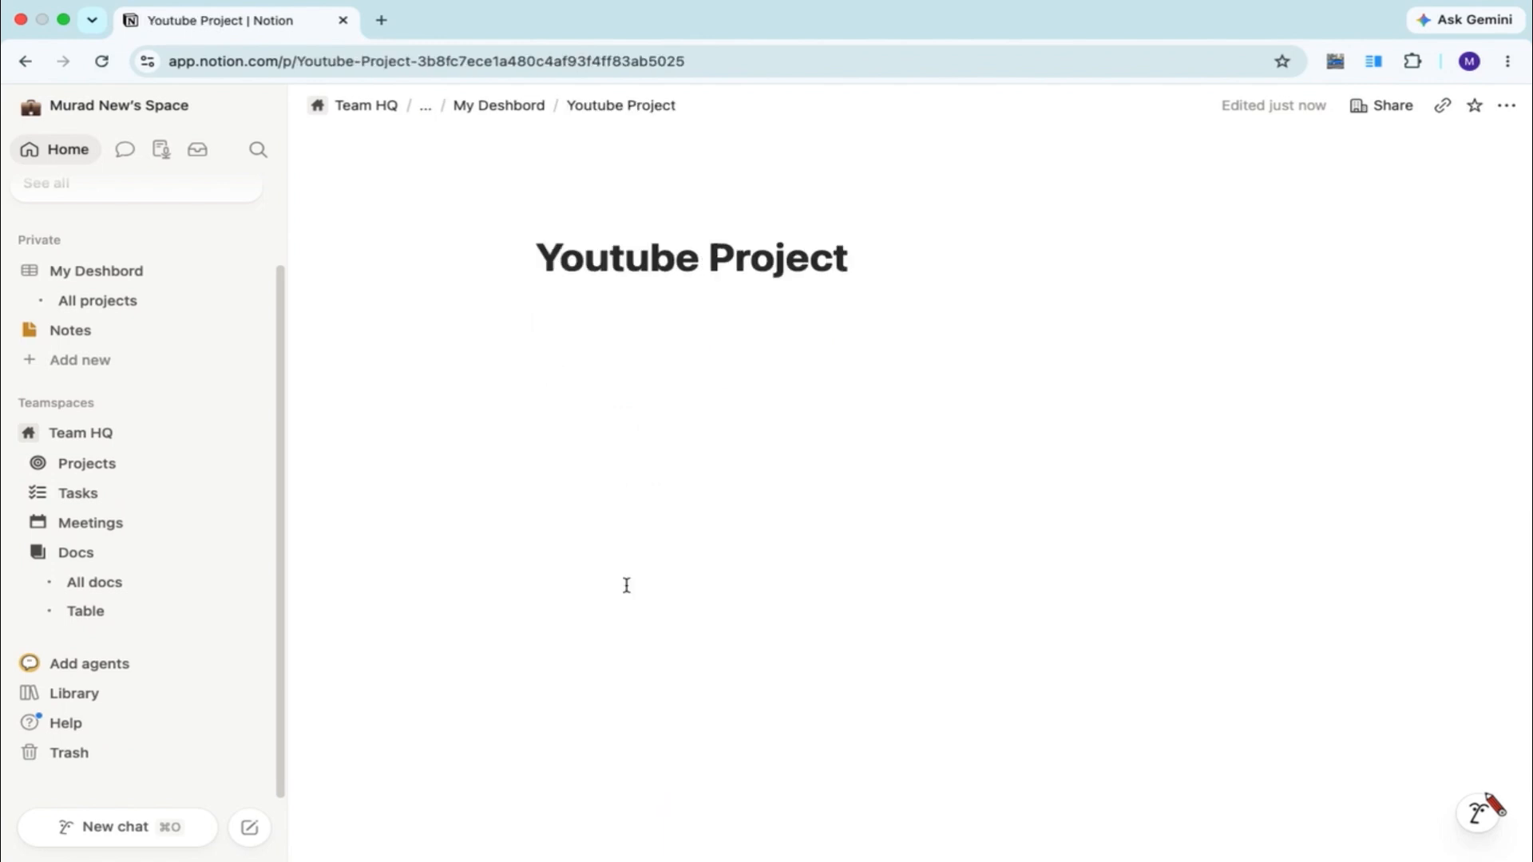
click(663, 485)
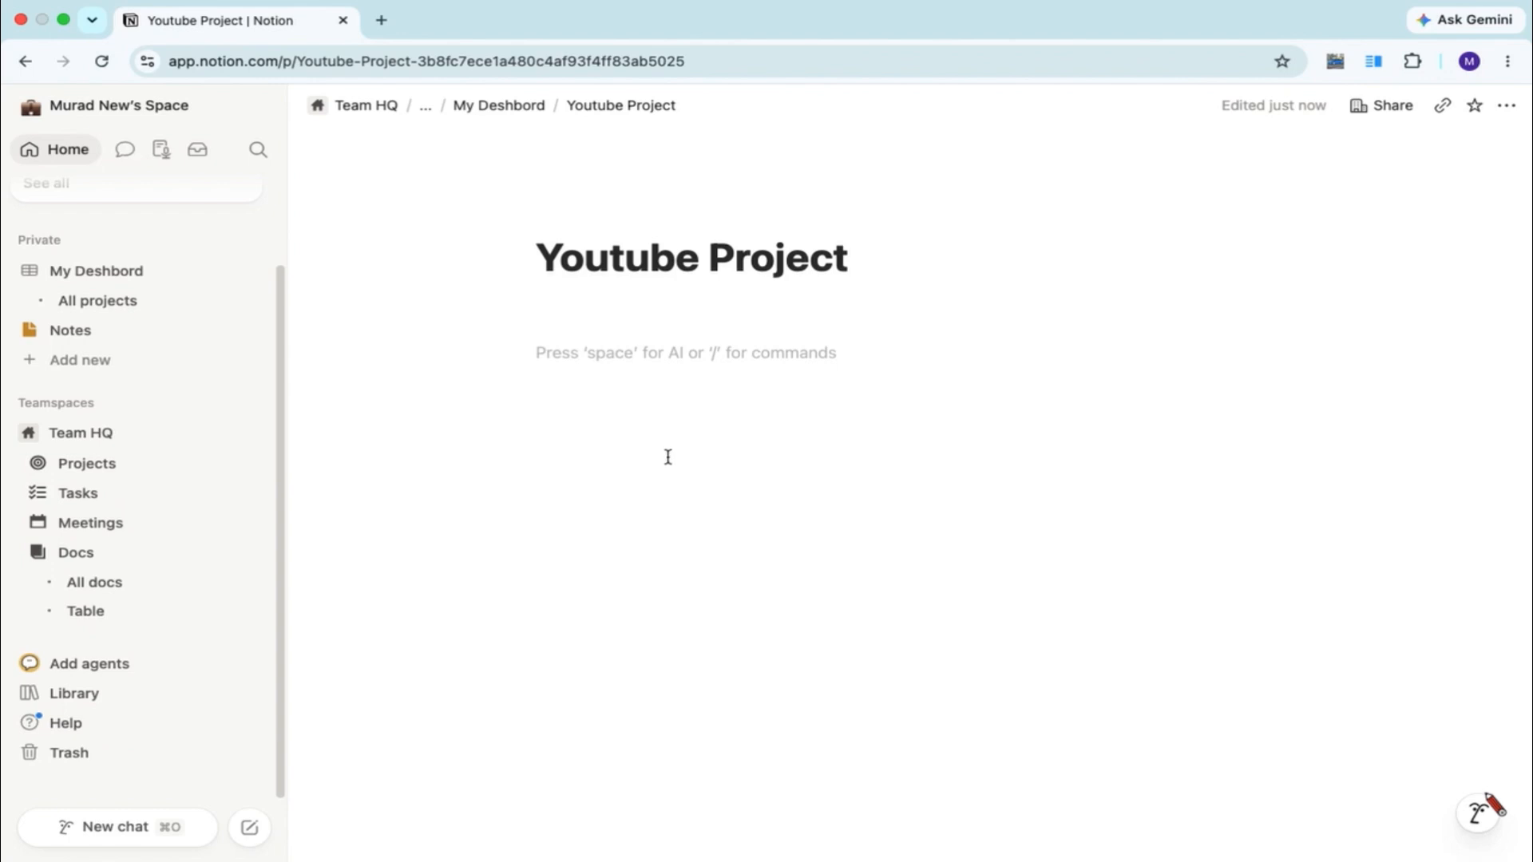
click(631, 353)
click(486, 353)
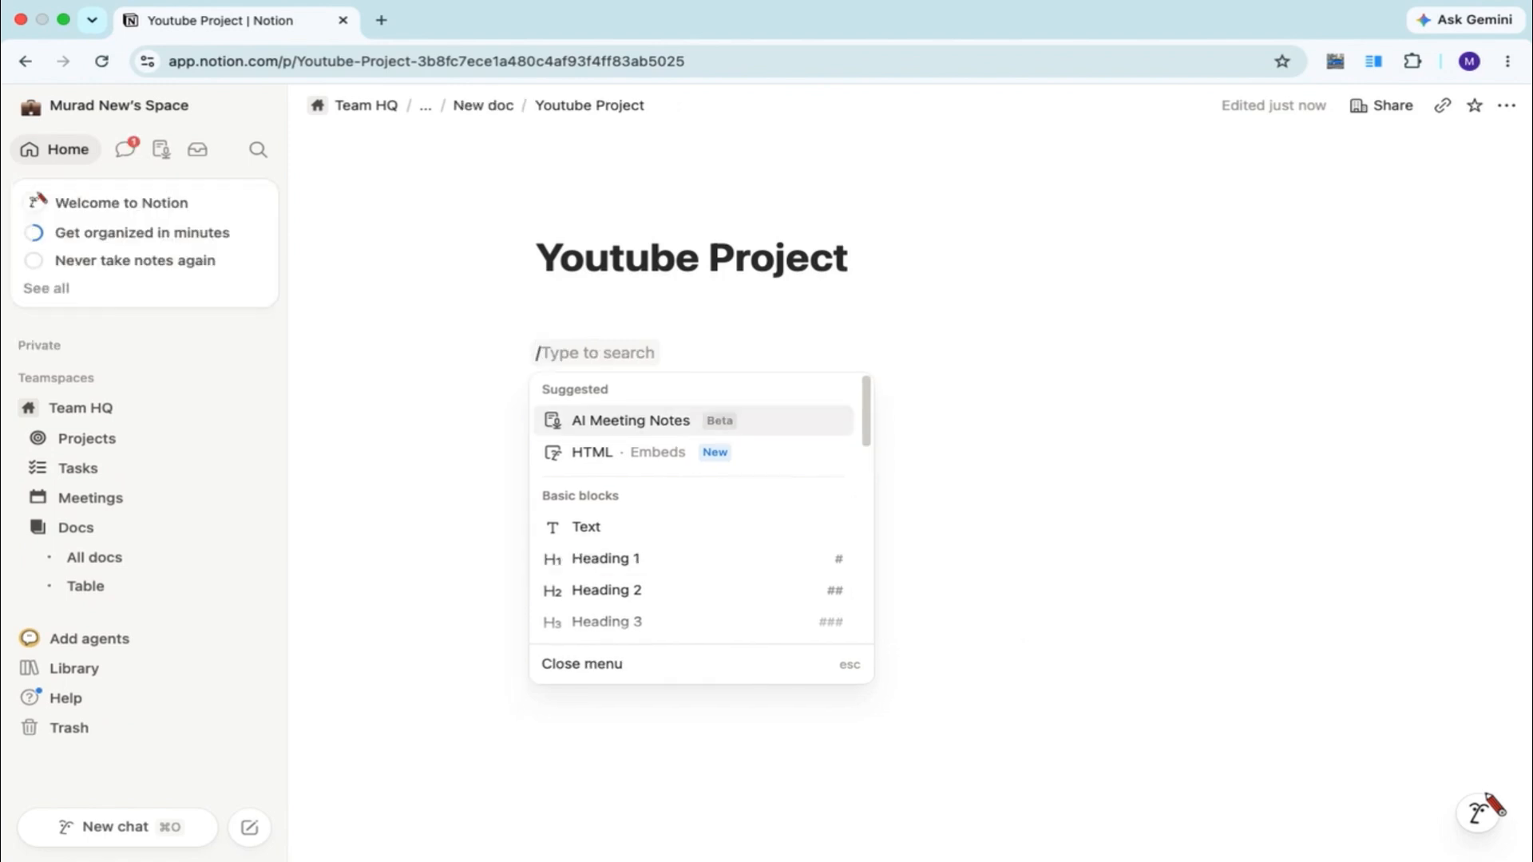
text(data)
click(598, 448)
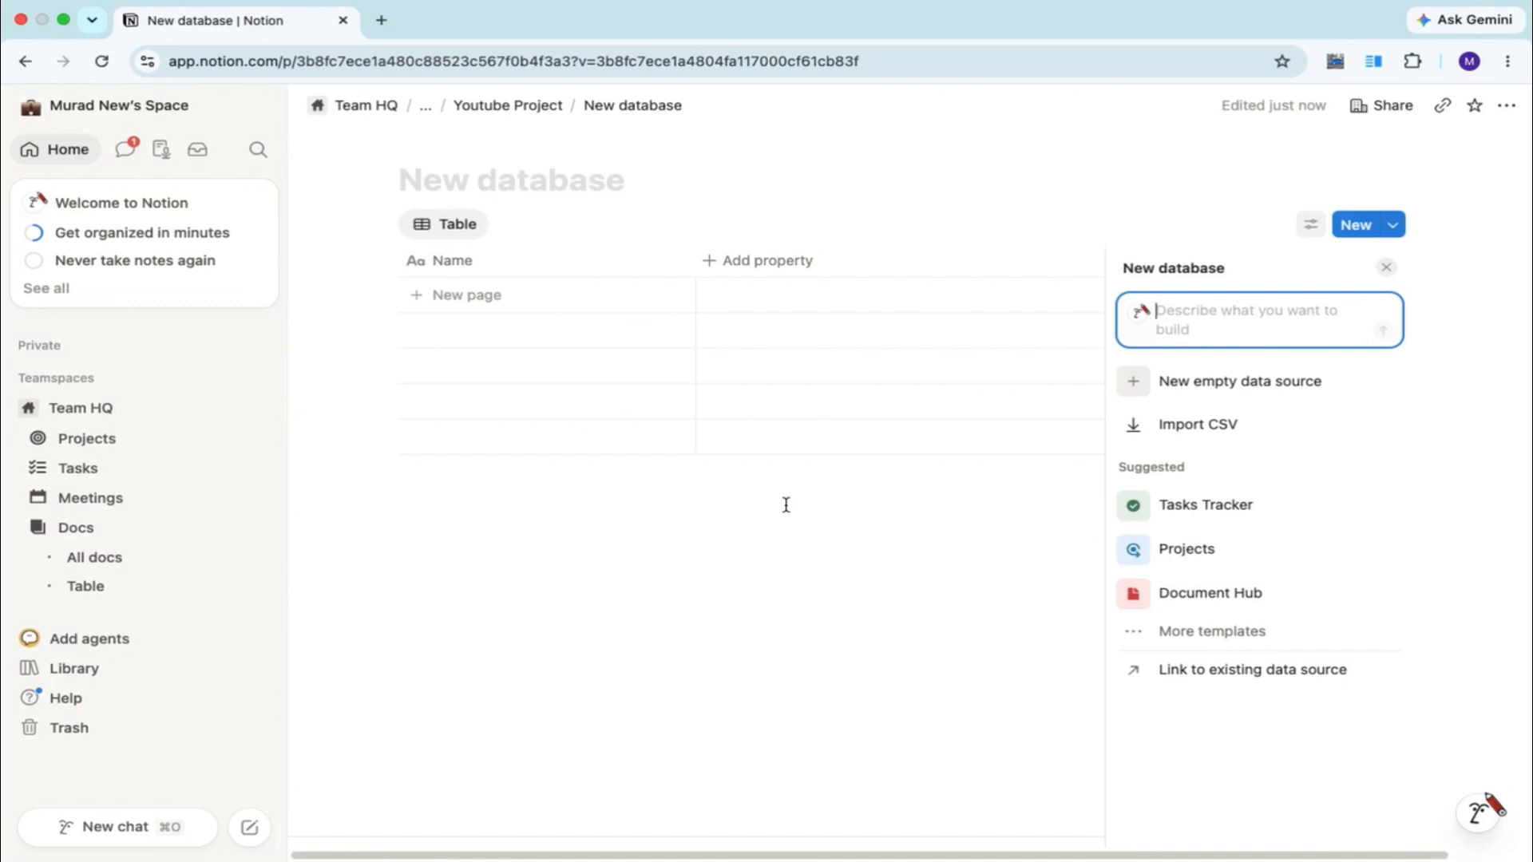
Add three entries to the new database table, named "Project", "status" and "deadline"
click(460, 294)
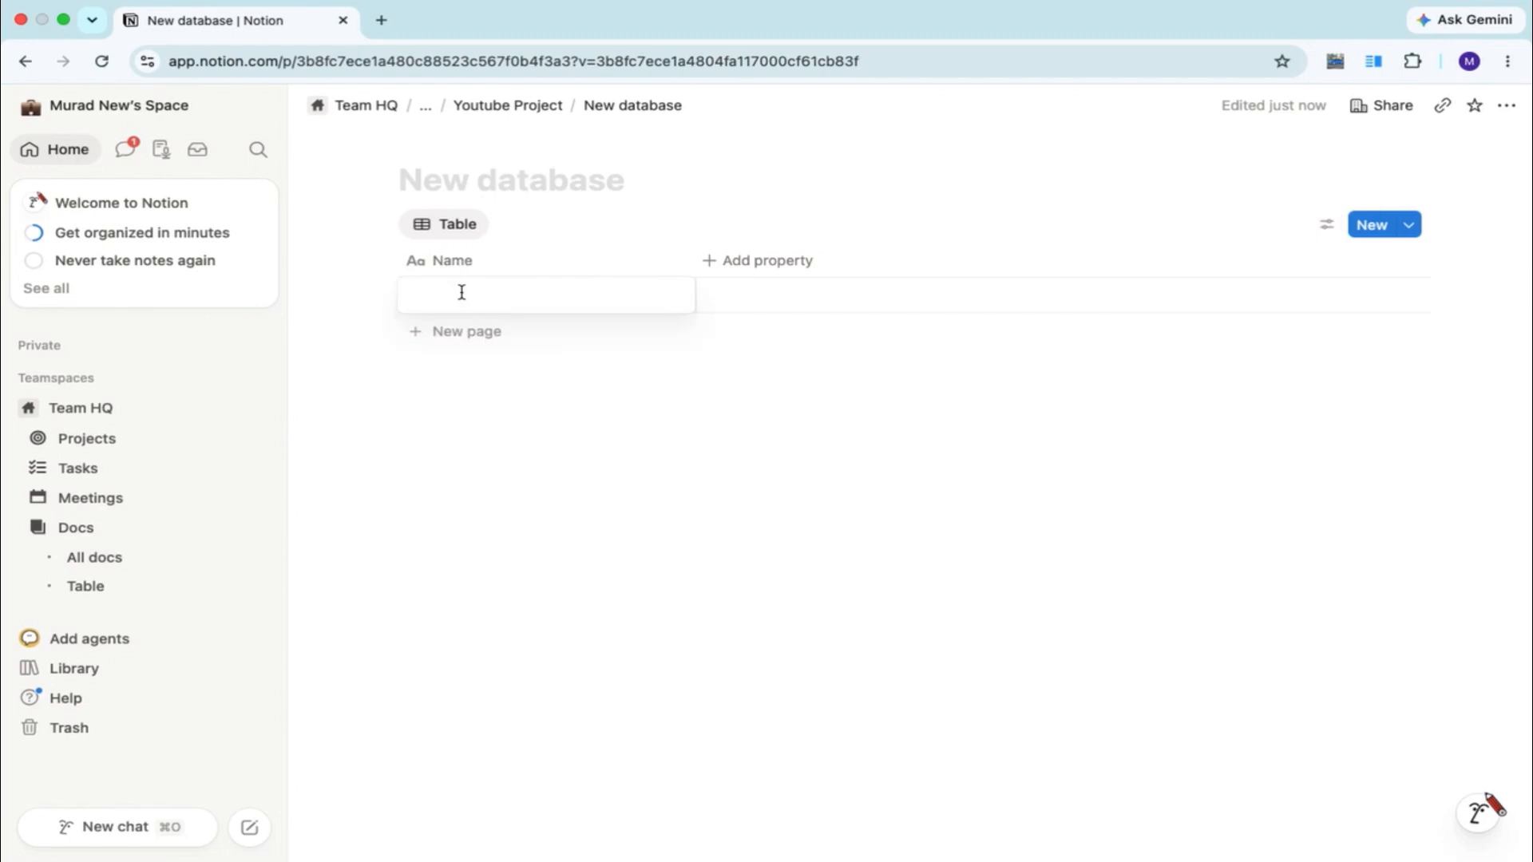
text(Project)
key(Escape)
click(486, 341)
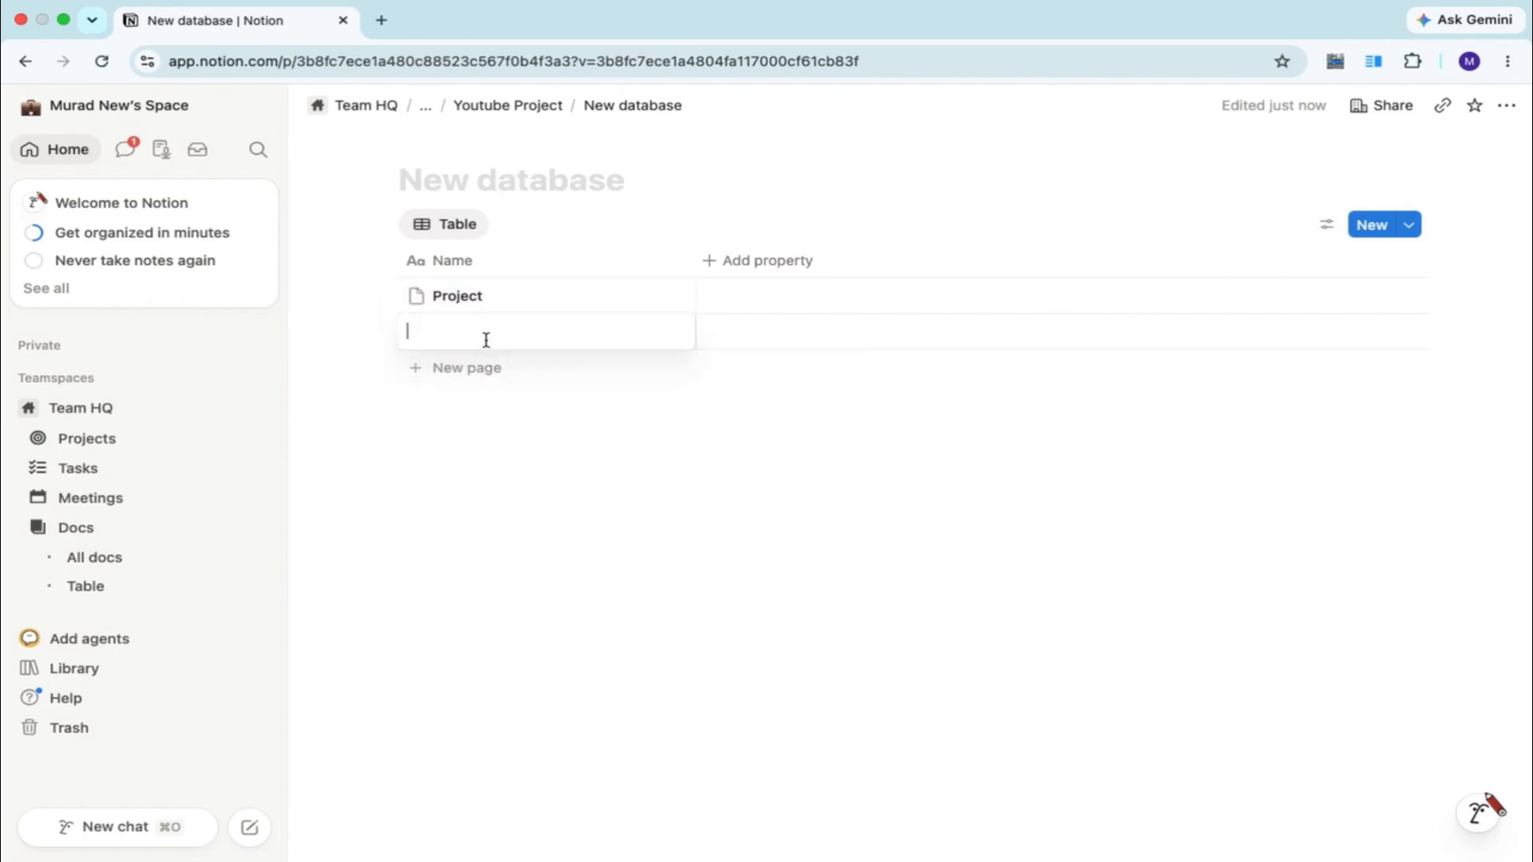
text(status)
key(Escape)
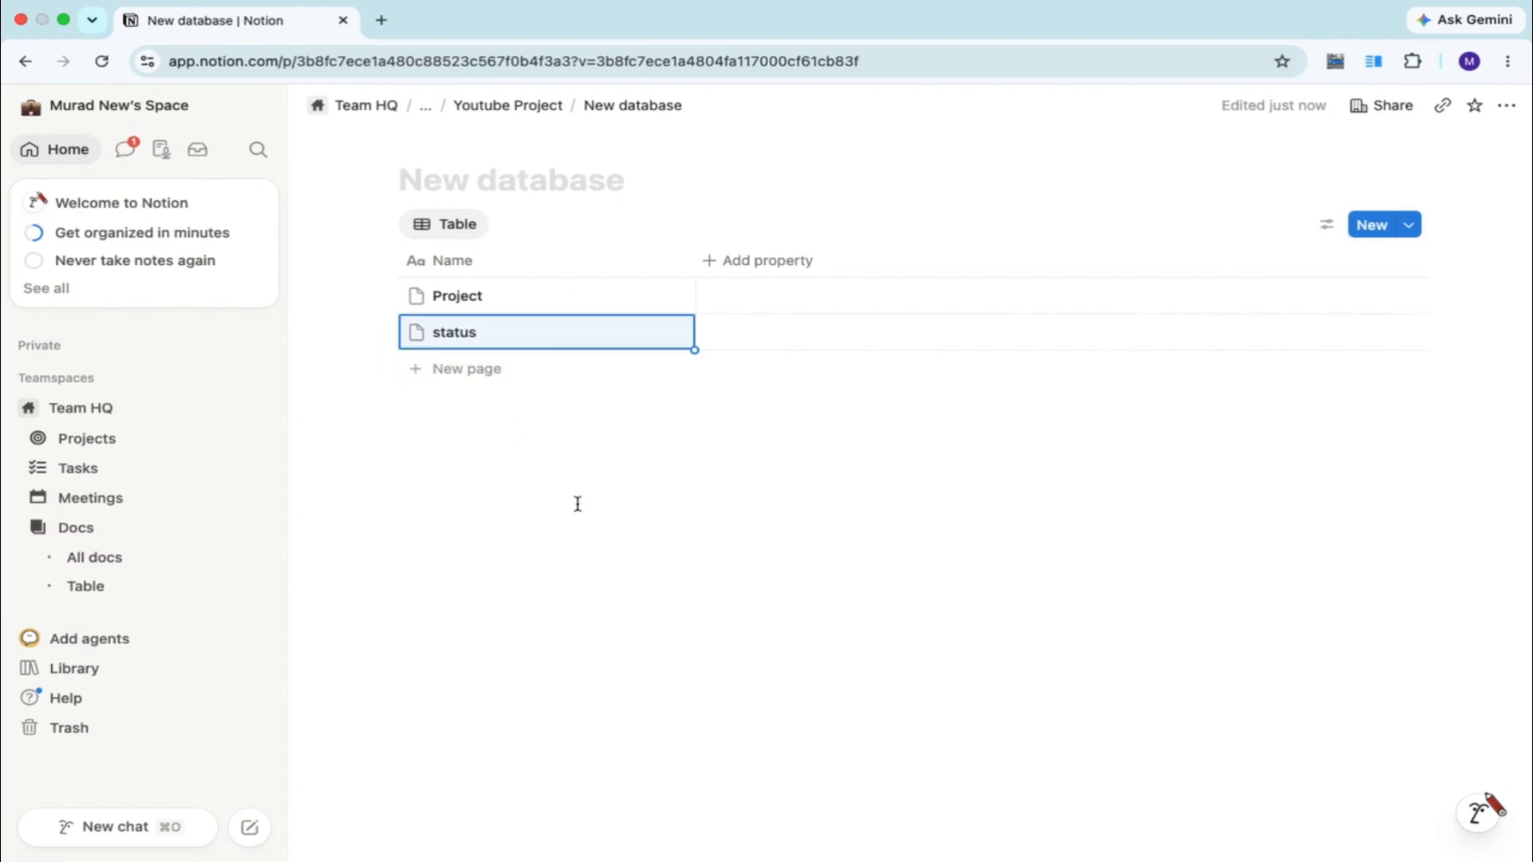
click(466, 370)
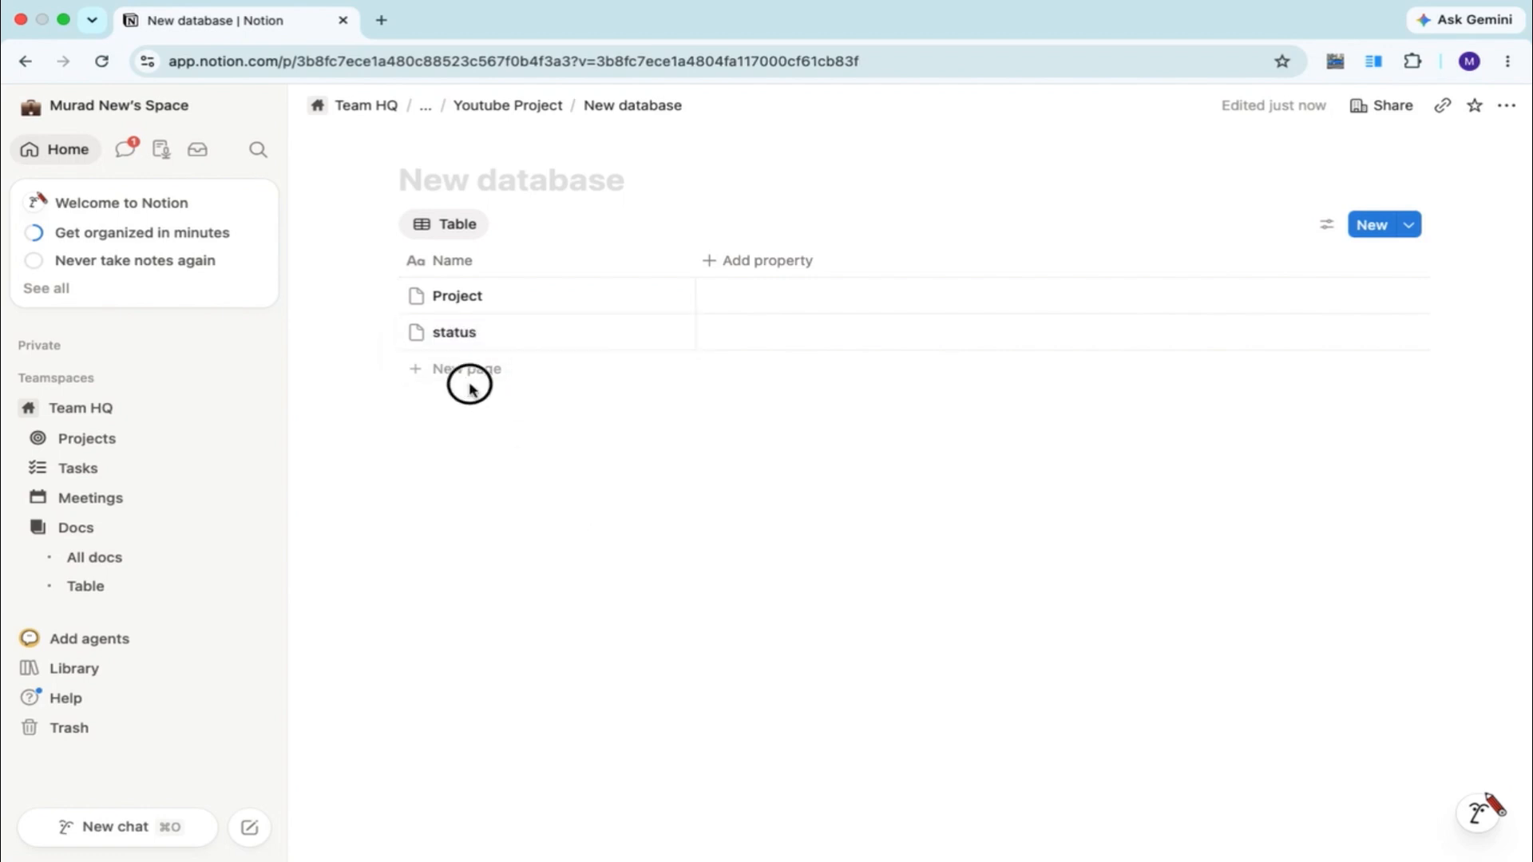
text(d)
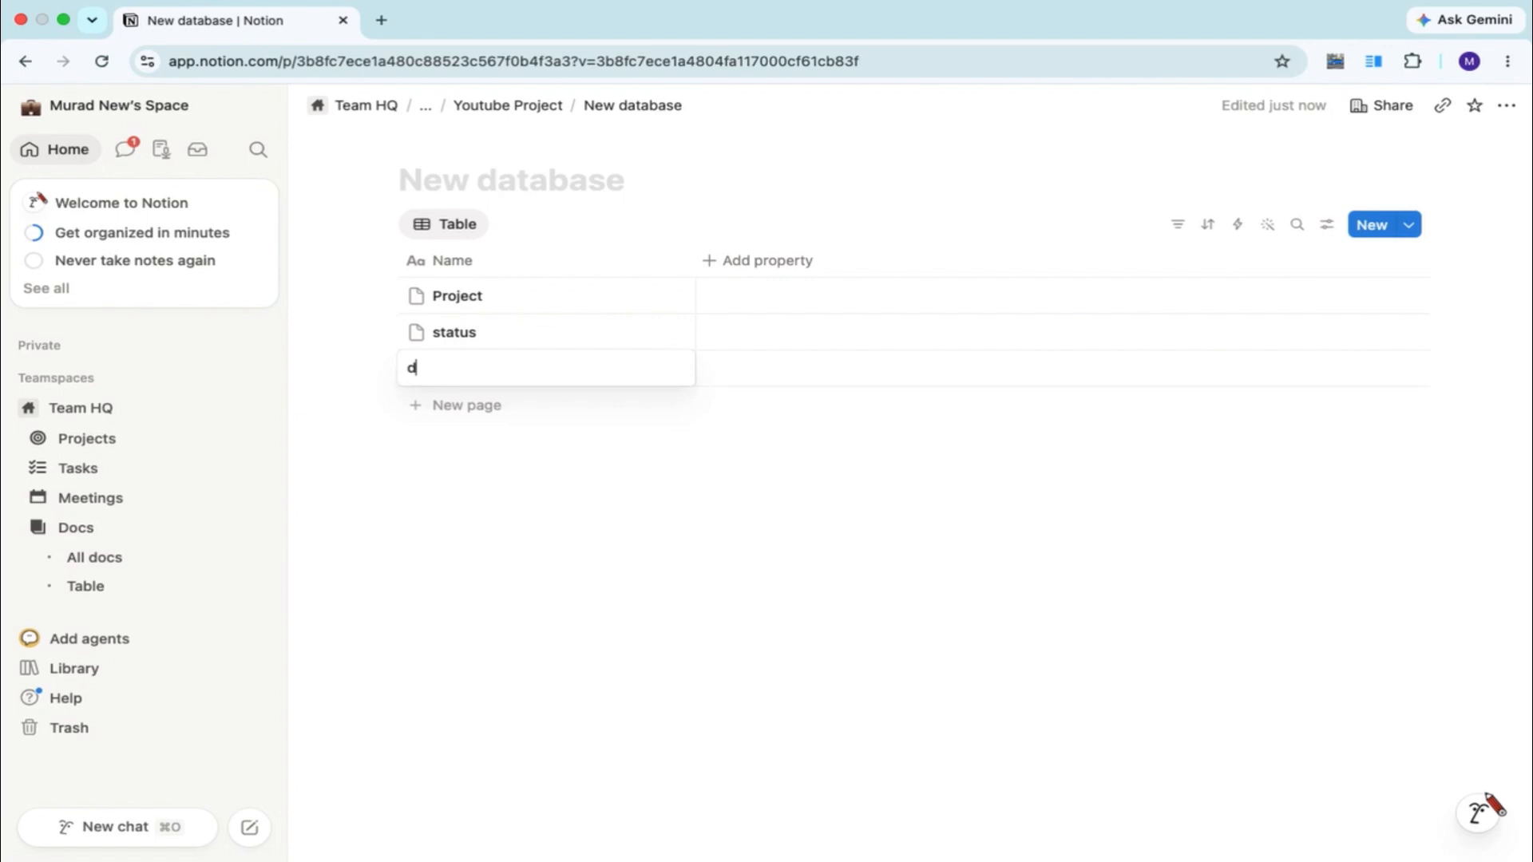
text(eadline)
key(Escape)
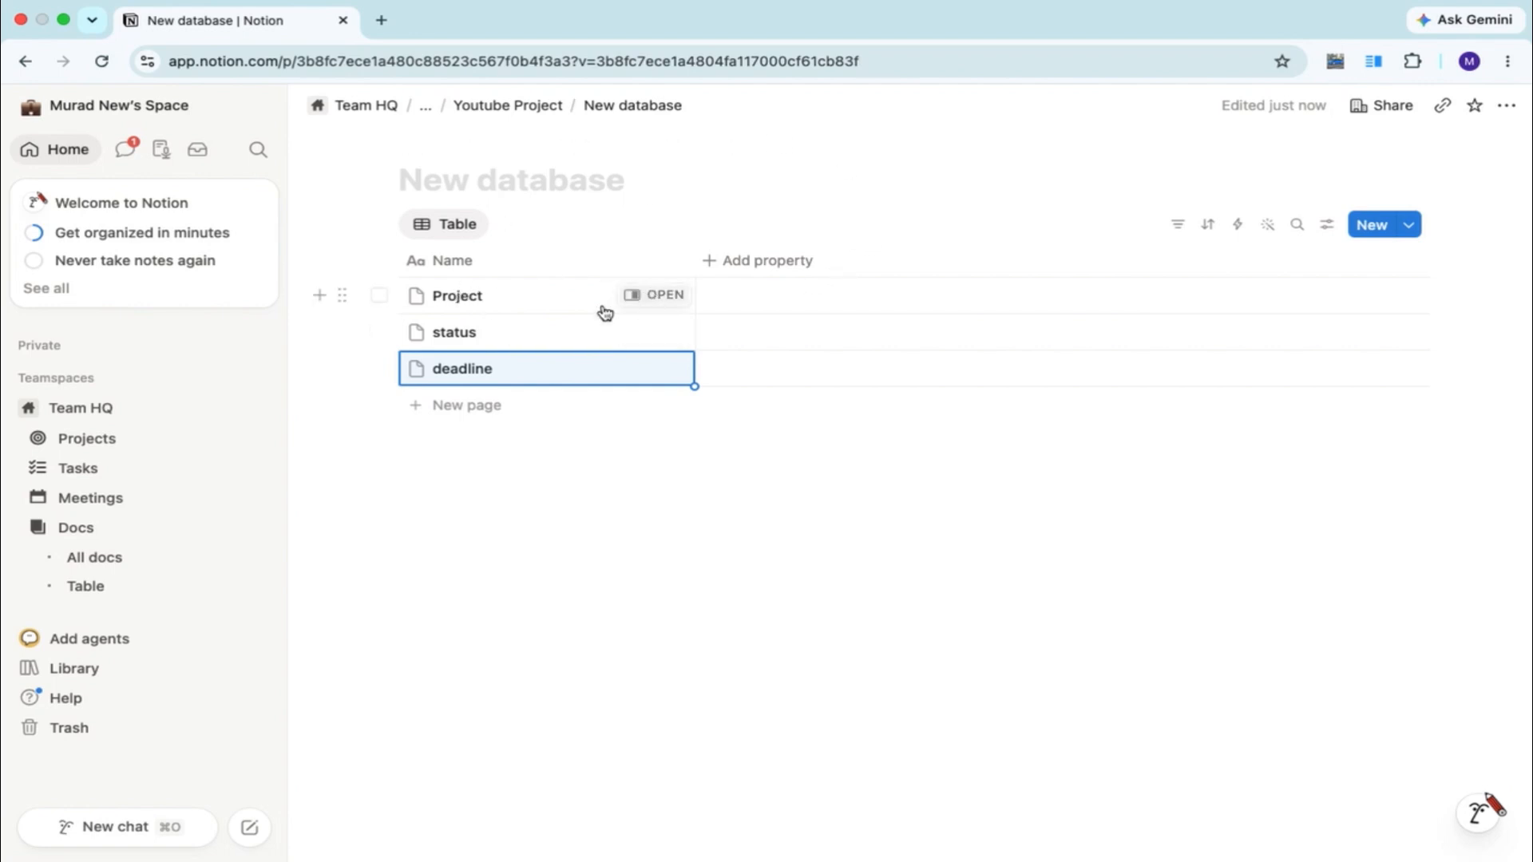
Open the page of the Project entry from the database table
click(653, 296)
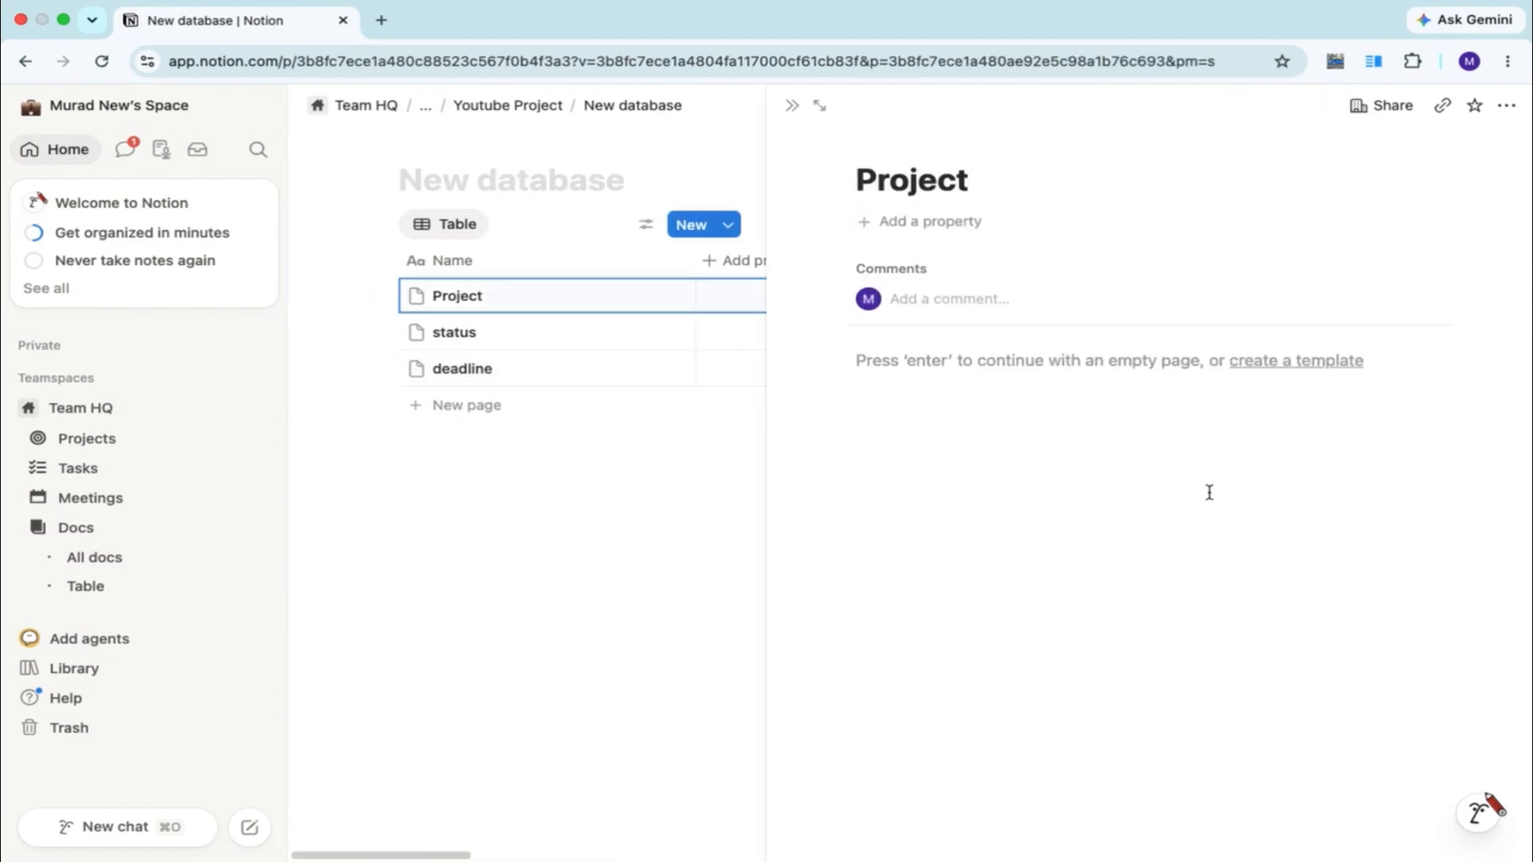